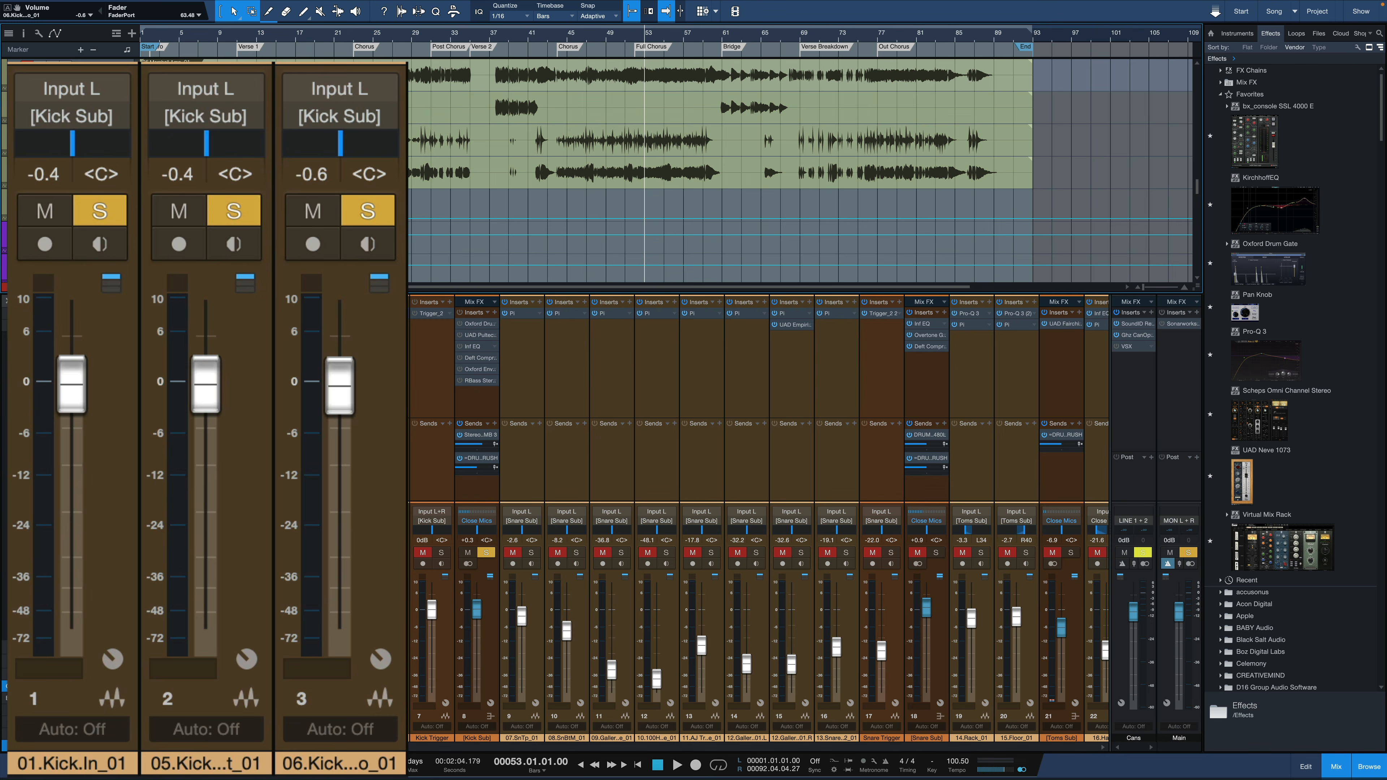
Remove the solo from the 05 and 06 kick tracks and listen to 01.Kick.In_01 on its own
{"action": "left_click", "coordinate": [367, 211]}
{"action": "left_click", "coordinate": [243, 212]}
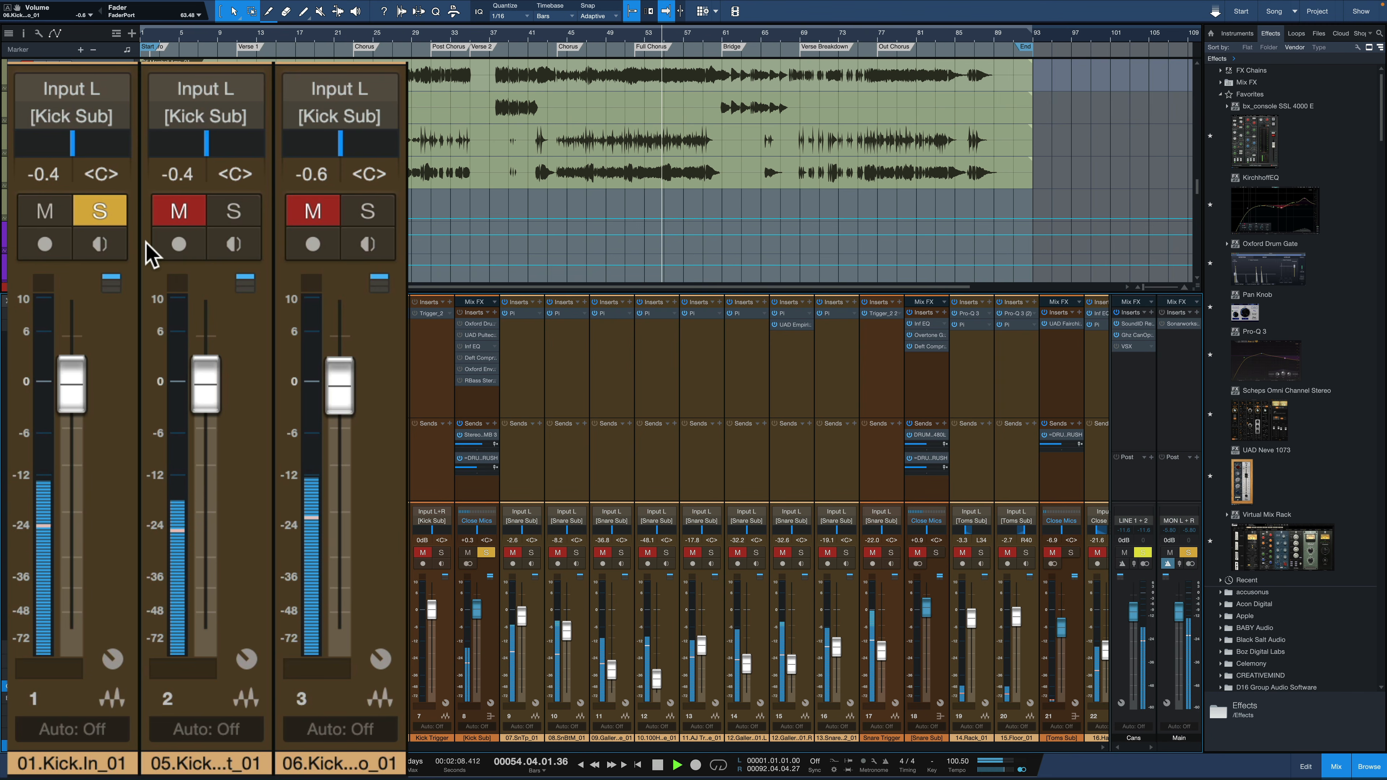
{"action": "key", "text": "space"}
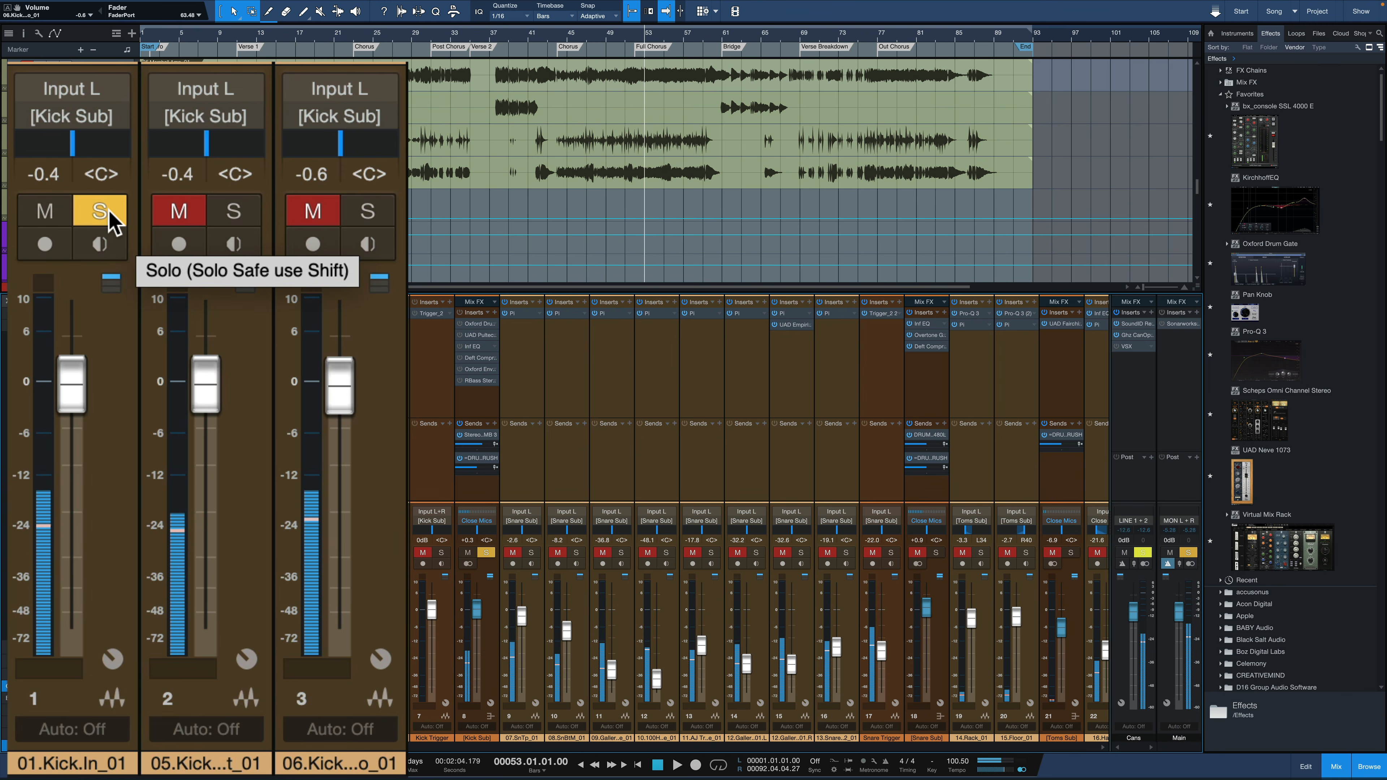
Switch the solo from 01.Kick.In_01 to the 05 Kick Out track and play it on its own
{"action": "left_click", "coordinate": [108, 216]}
{"action": "left_click", "coordinate": [229, 225]}
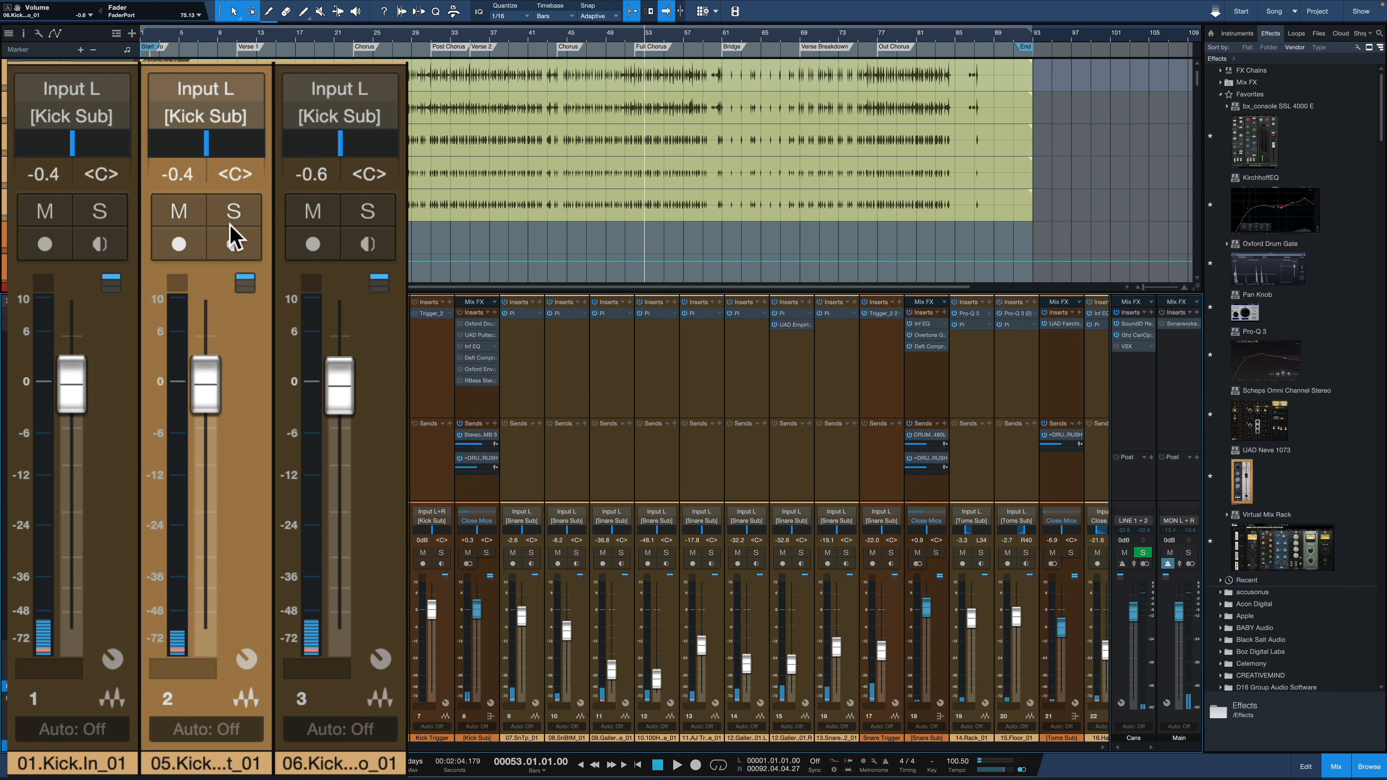
{"action": "left_click", "coordinate": [241, 209]}
{"action": "key", "text": "space"}
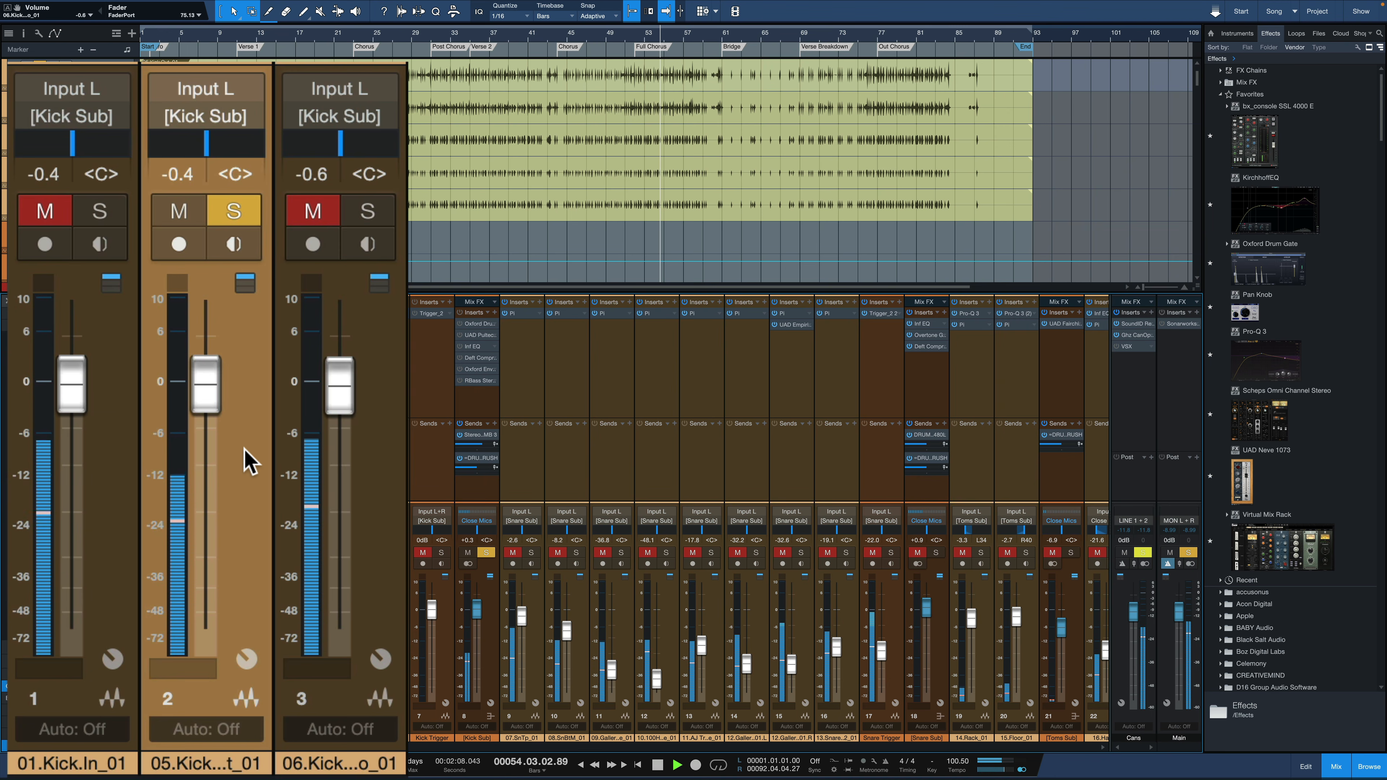
{"action": "key", "text": "space"}
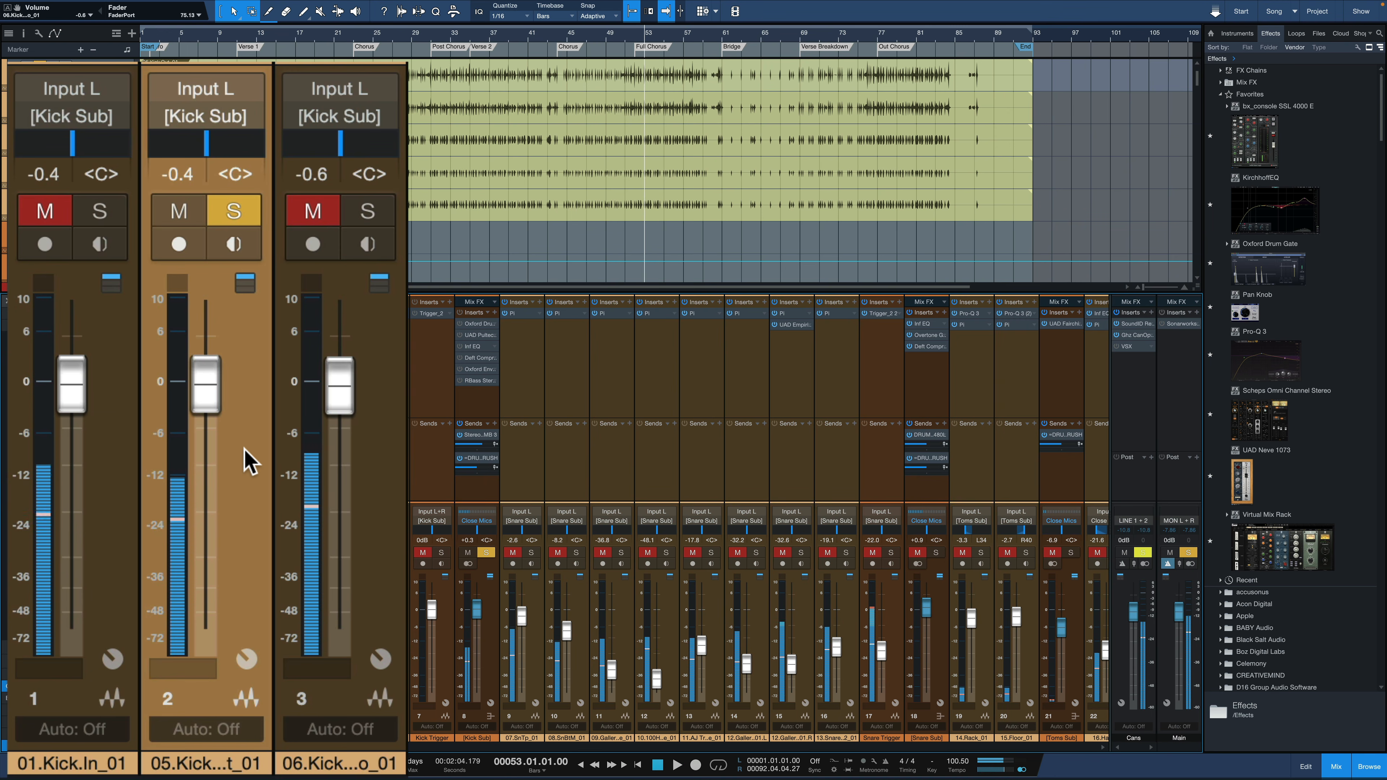
Switch the solo to the 06 kick track, play it on its own, and clear its solo
{"action": "left_click", "coordinate": [244, 210]}
{"action": "left_click", "coordinate": [366, 214]}
{"action": "key", "text": "space"}
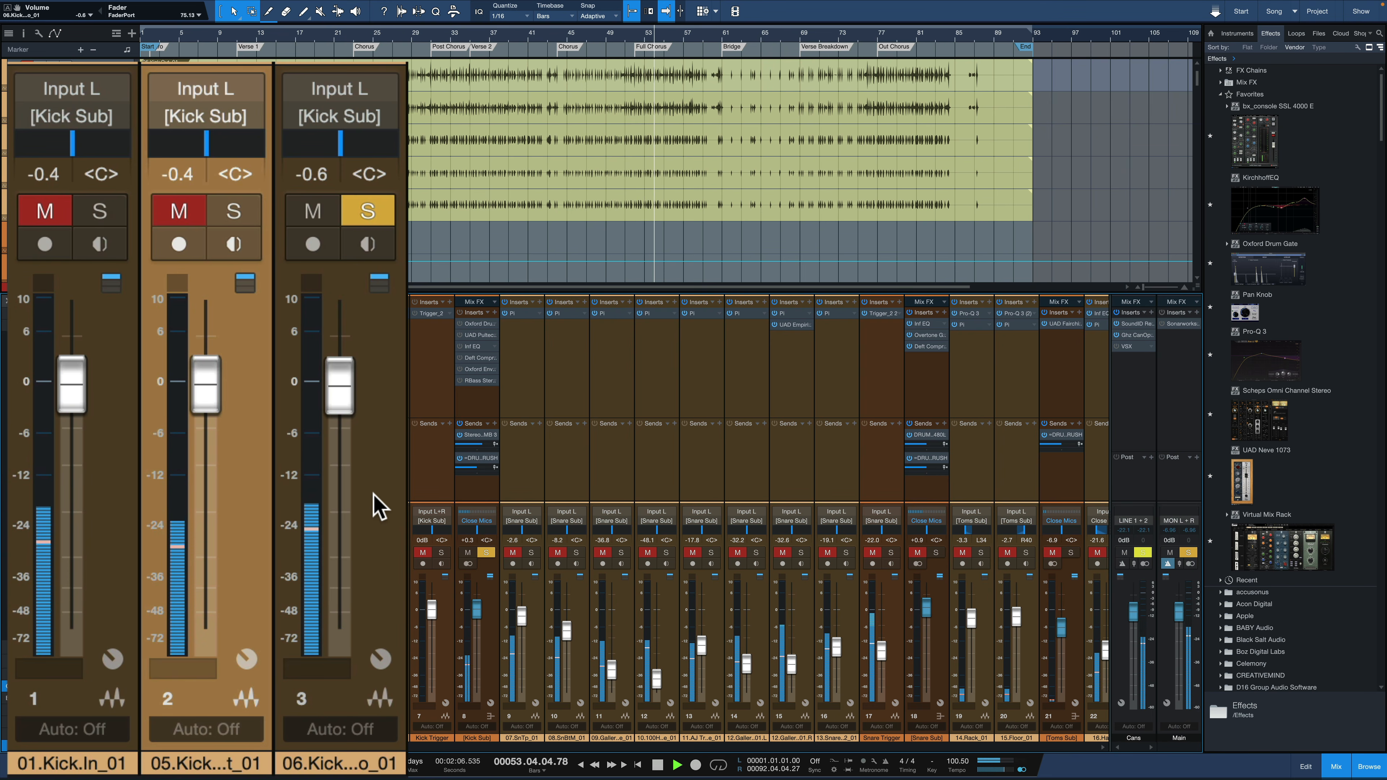
{"action": "key", "text": "space"}
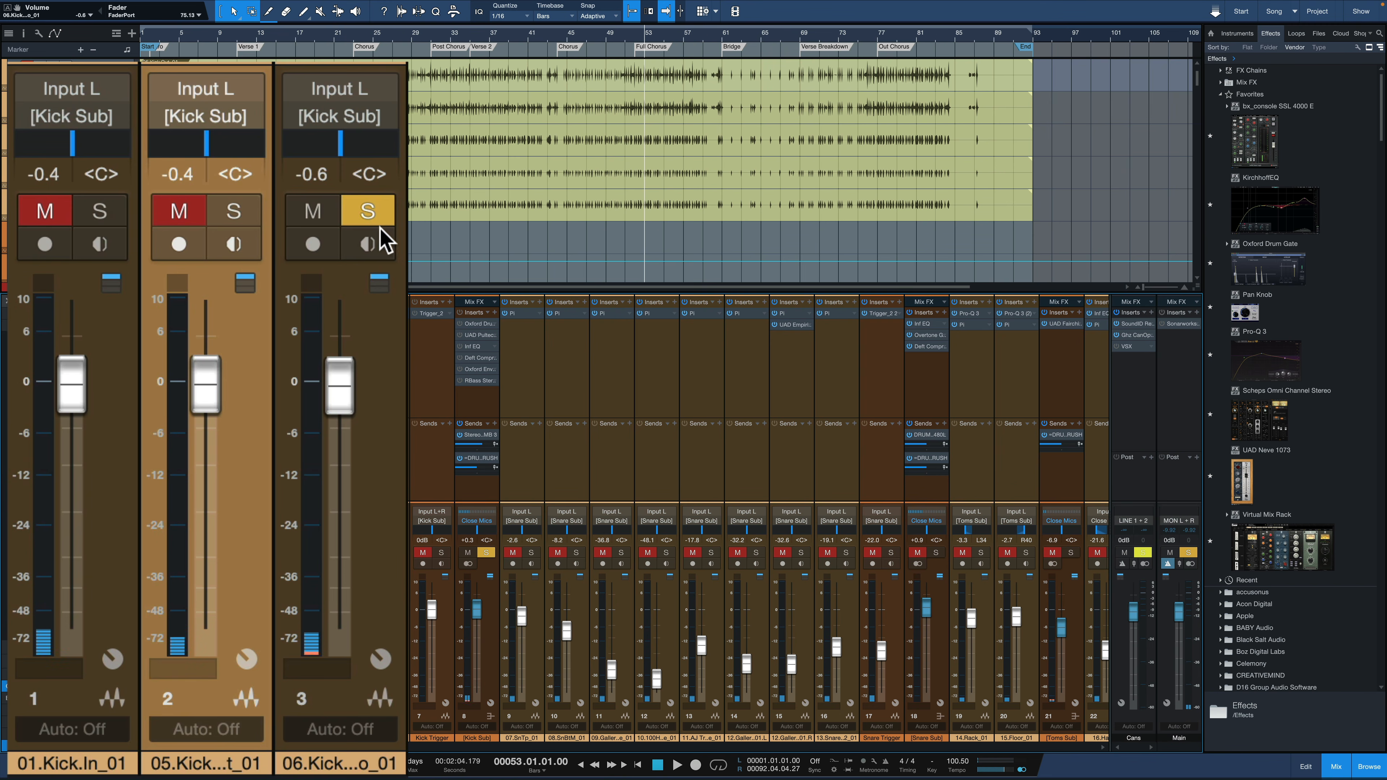
{"action": "left_click", "coordinate": [369, 219]}
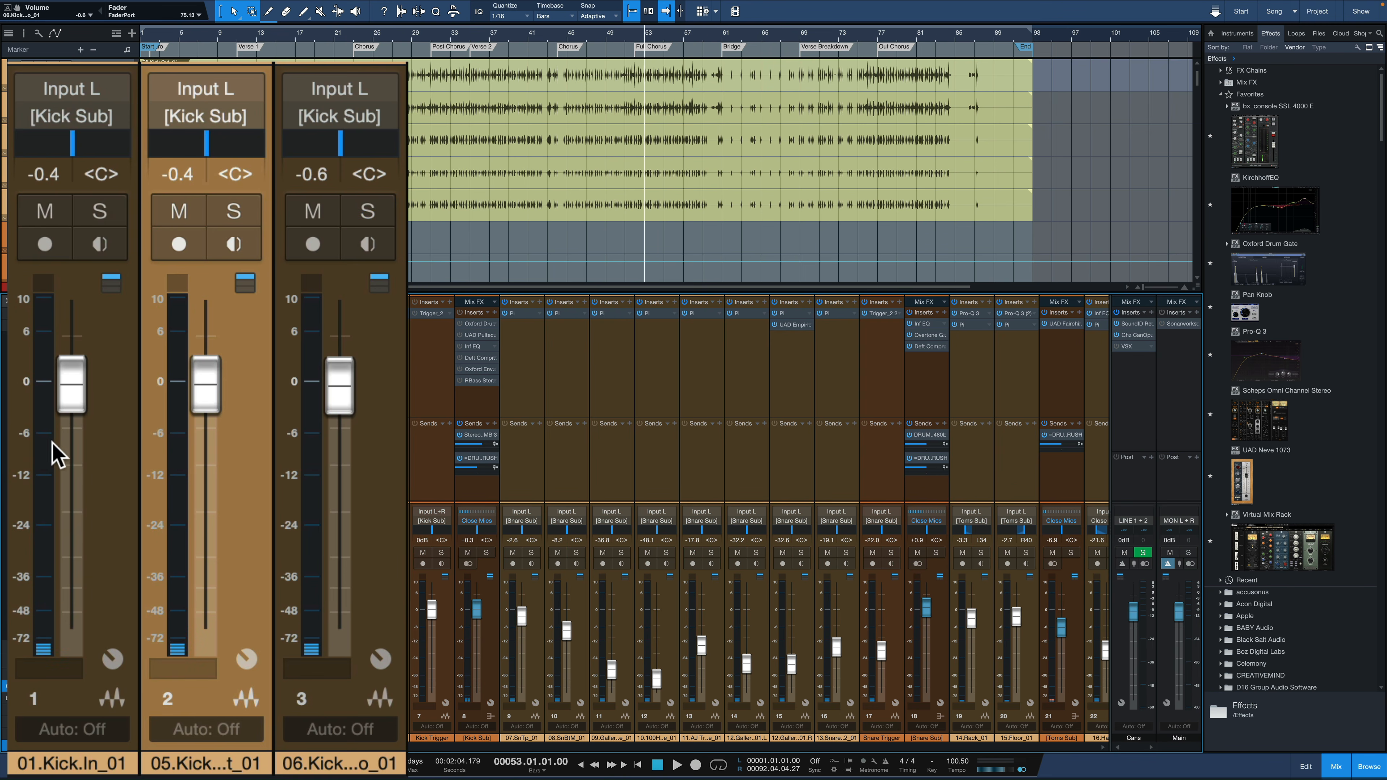
Lower the 05 kick fader to -35.1 dB and the 06 kick fader to -39.4 dB, and play all three kick tracks soloed
{"action": "left_click", "coordinate": [80, 471]}
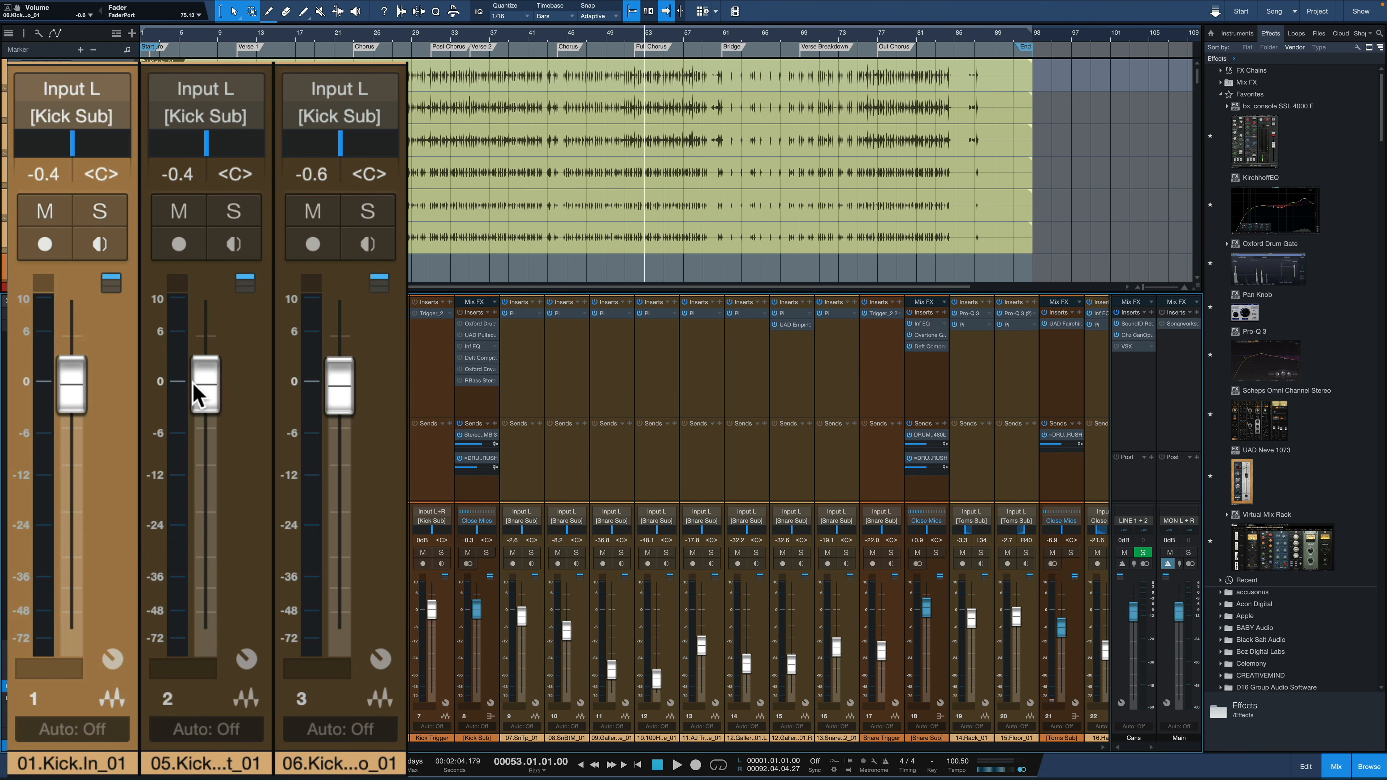
{"action": "left_click_drag", "start_coordinate": [199, 389], "coordinate": [240, 580]}
{"action": "left_click_drag", "start_coordinate": [353, 422], "coordinate": [344, 574]}
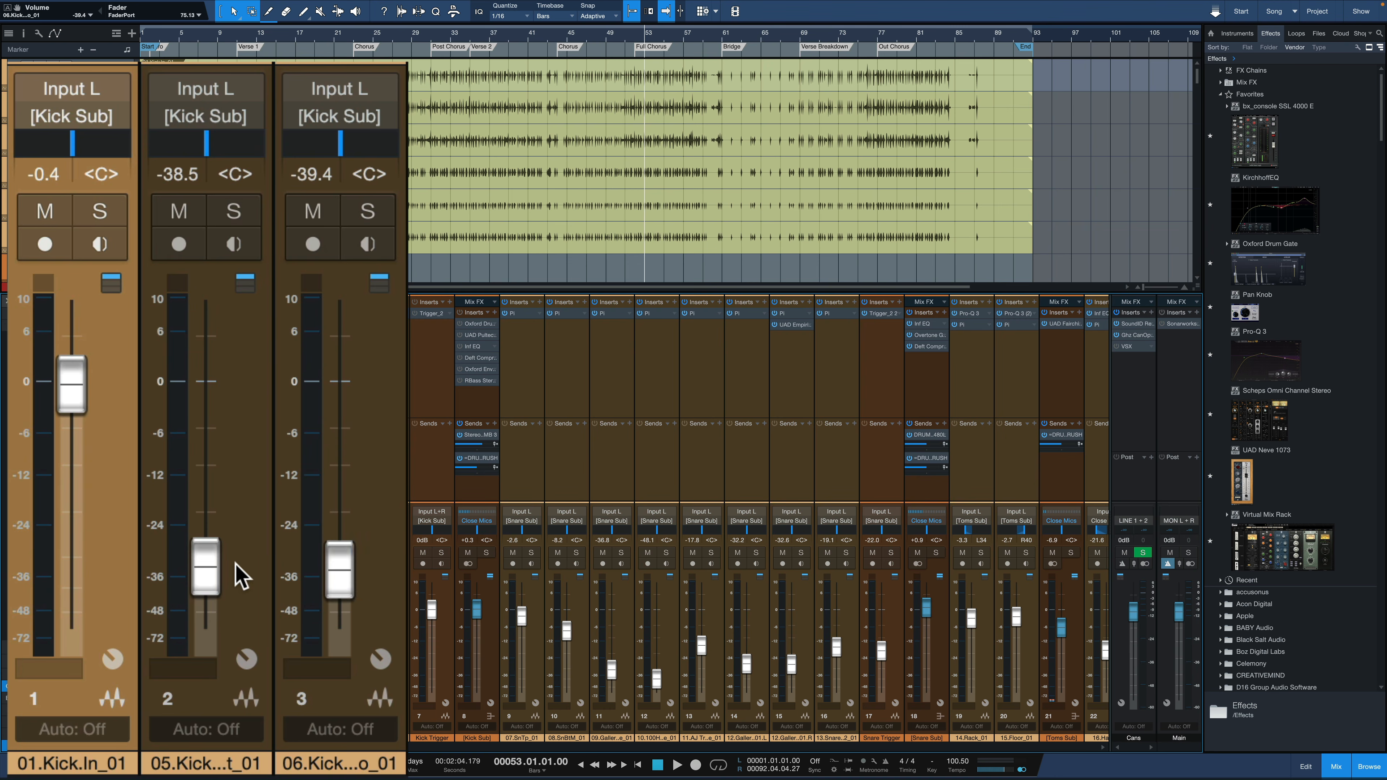
{"action": "left_click_drag", "start_coordinate": [205, 571], "coordinate": [202, 552]}
{"action": "key", "text": "s"}
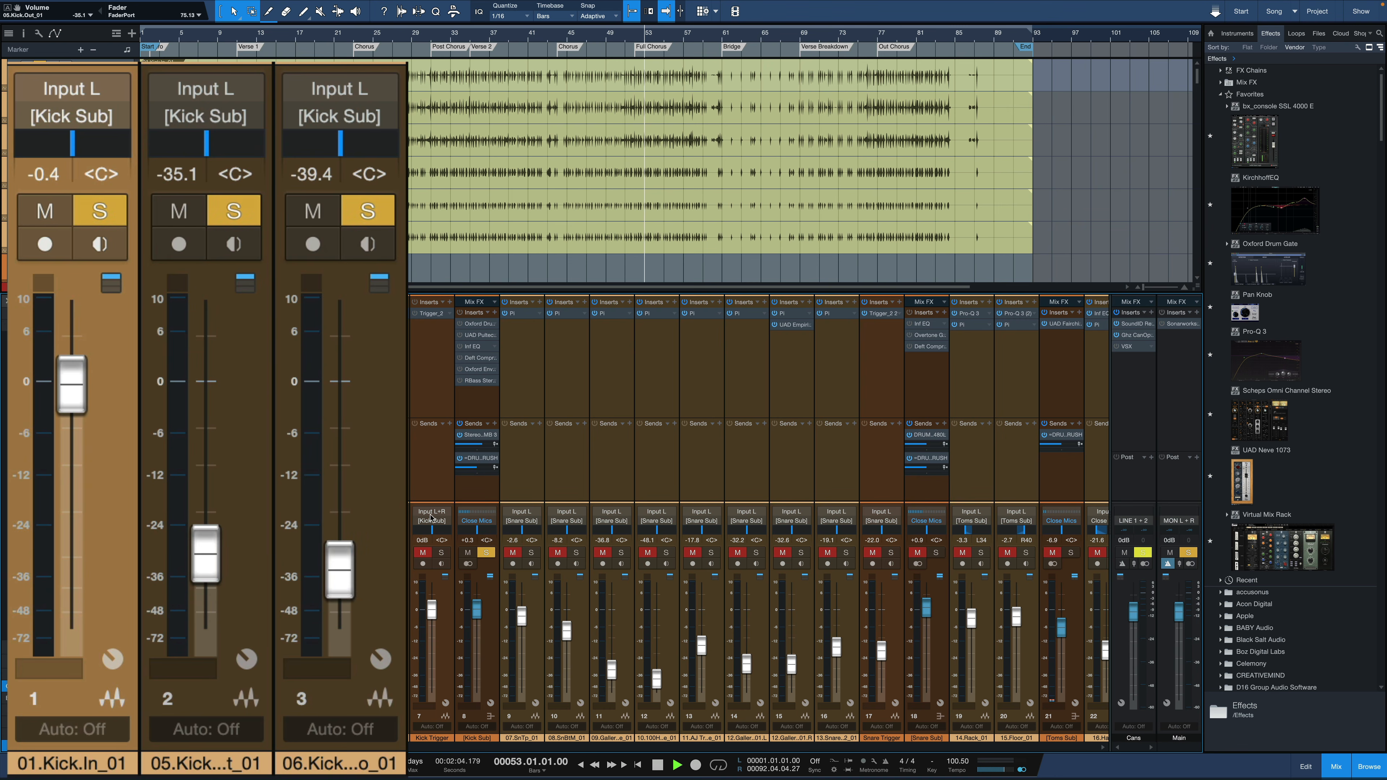
{"action": "key", "text": "space"}
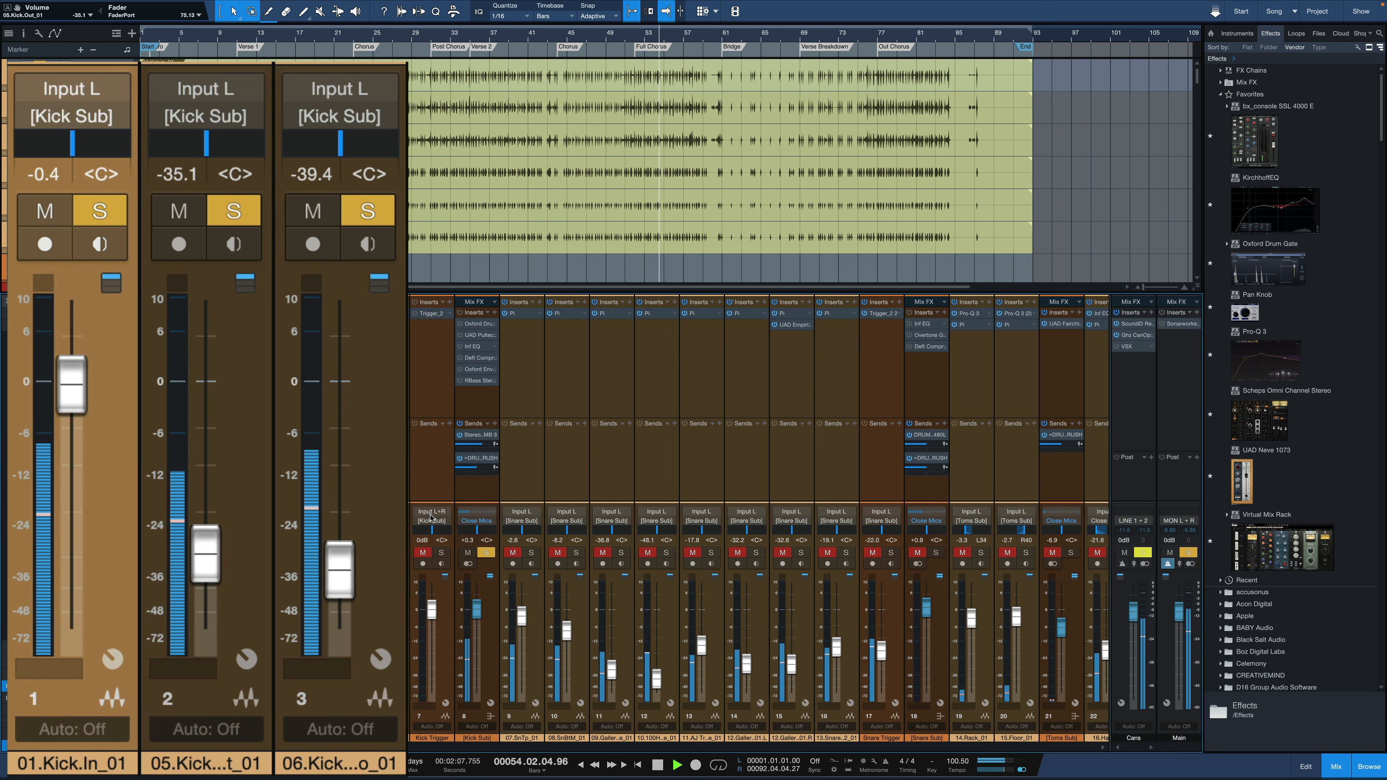
{"action": "key", "text": "space"}
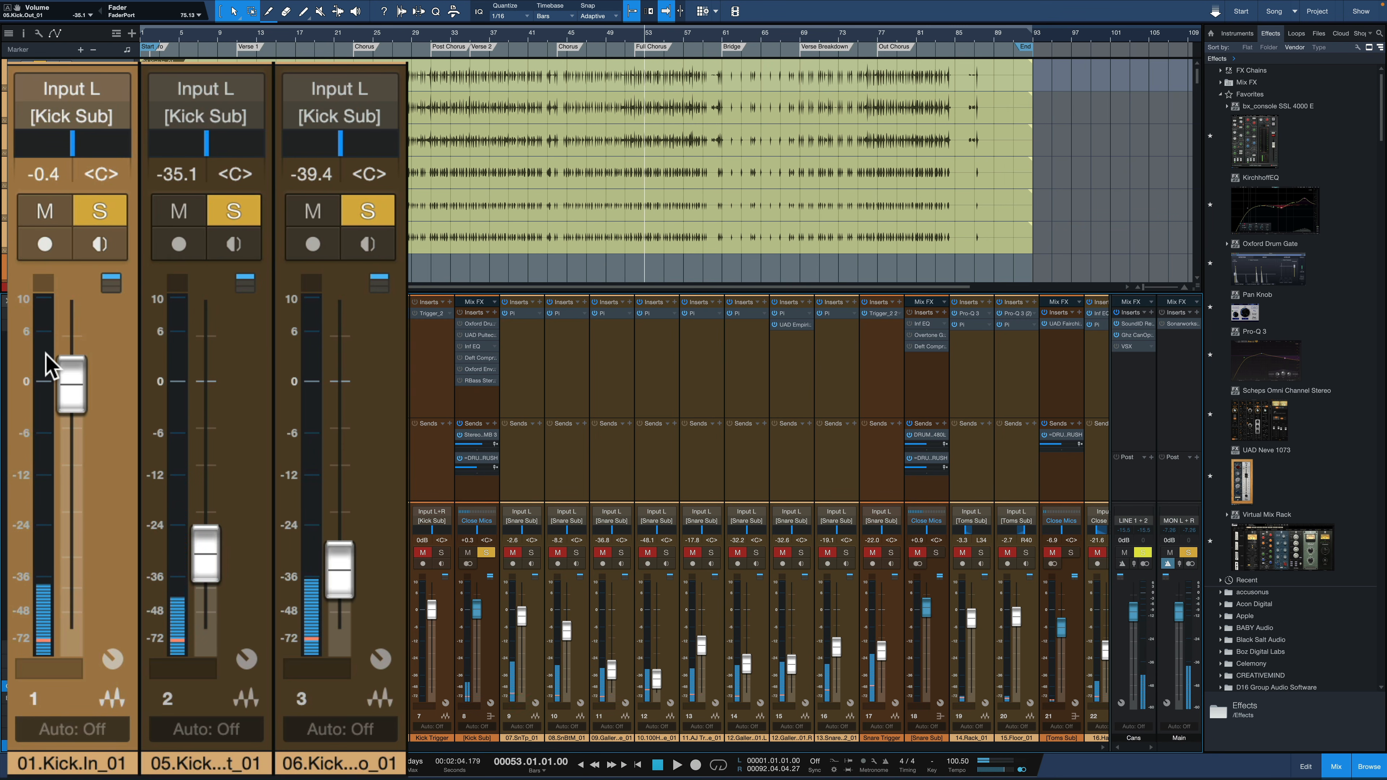
Rebalance the kick faders to -27.1 dB for 01, -3.3 dB for 05 and -8.2 dB for 06 while playing the blend
{"action": "left_click_drag", "start_coordinate": [76, 377], "coordinate": [83, 530]}
{"action": "left_click_drag", "start_coordinate": [202, 557], "coordinate": [214, 410]}
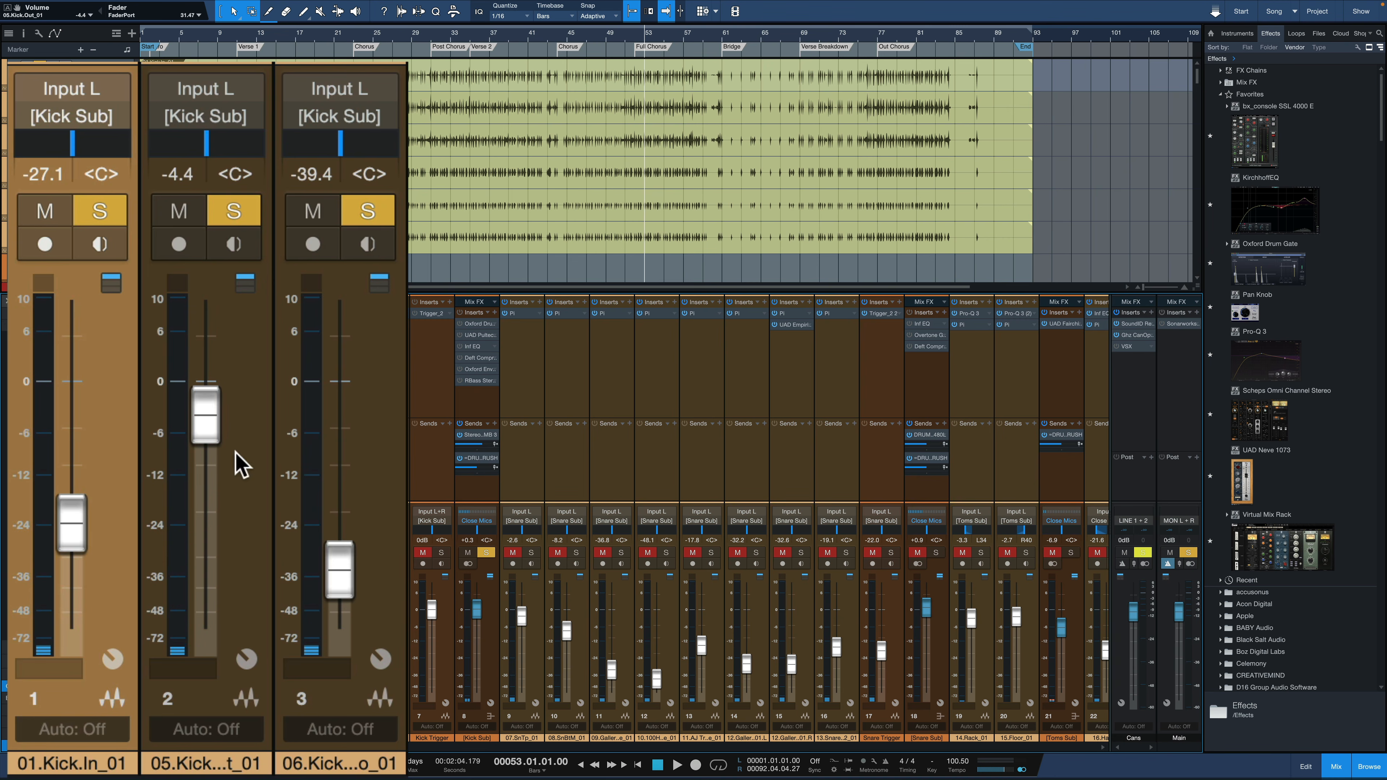
{"action": "left_click_drag", "start_coordinate": [350, 589], "coordinate": [345, 483]}
{"action": "key", "text": "space"}
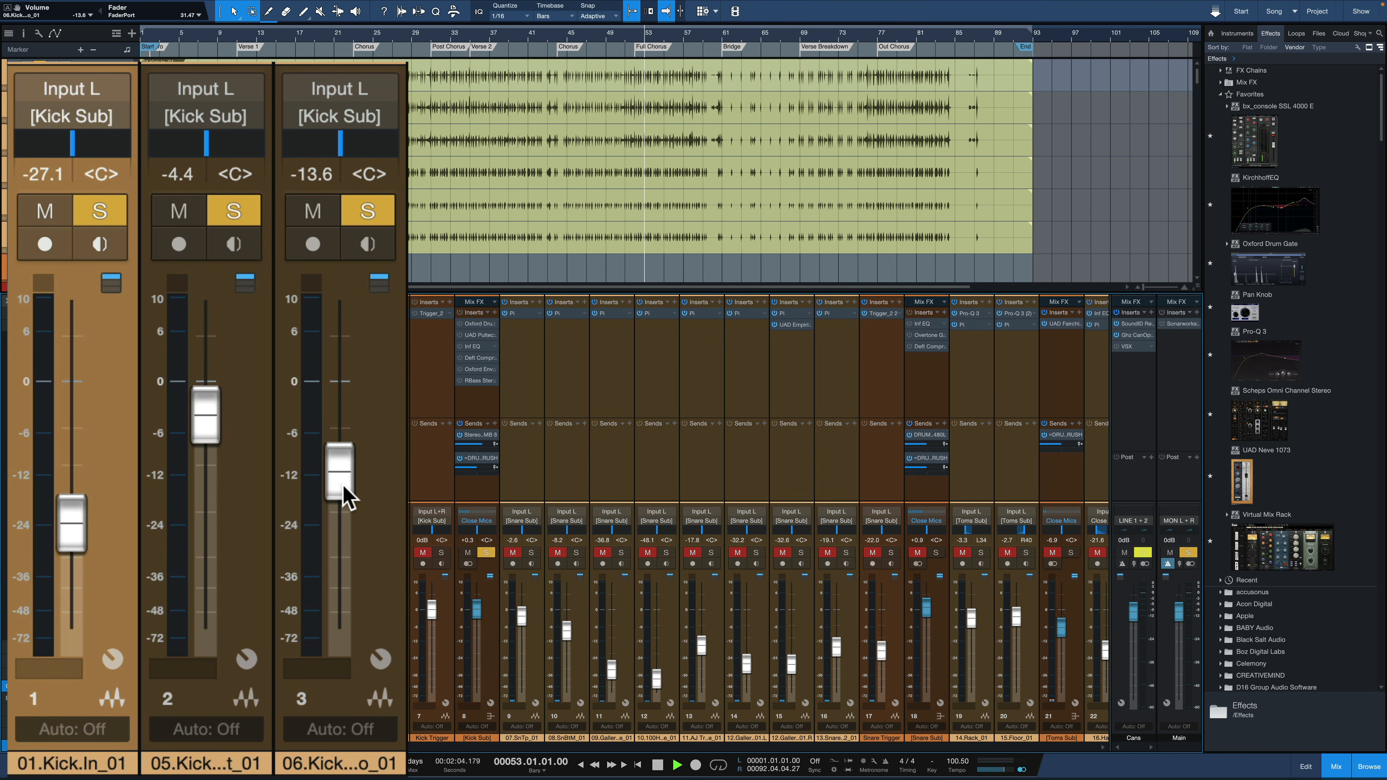
{"action": "left_click_drag", "start_coordinate": [213, 421], "coordinate": [214, 413]}
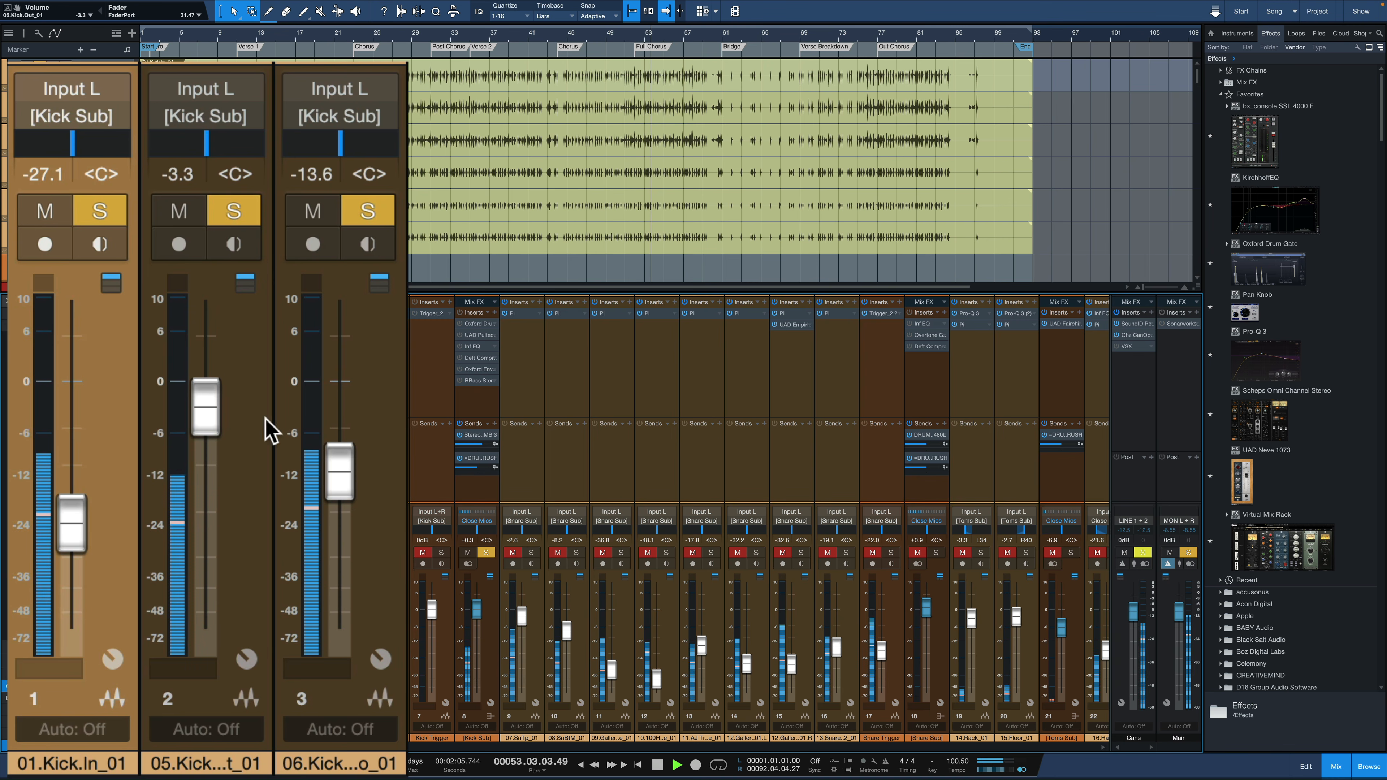
{"action": "left_click_drag", "start_coordinate": [334, 456], "coordinate": [335, 434]}
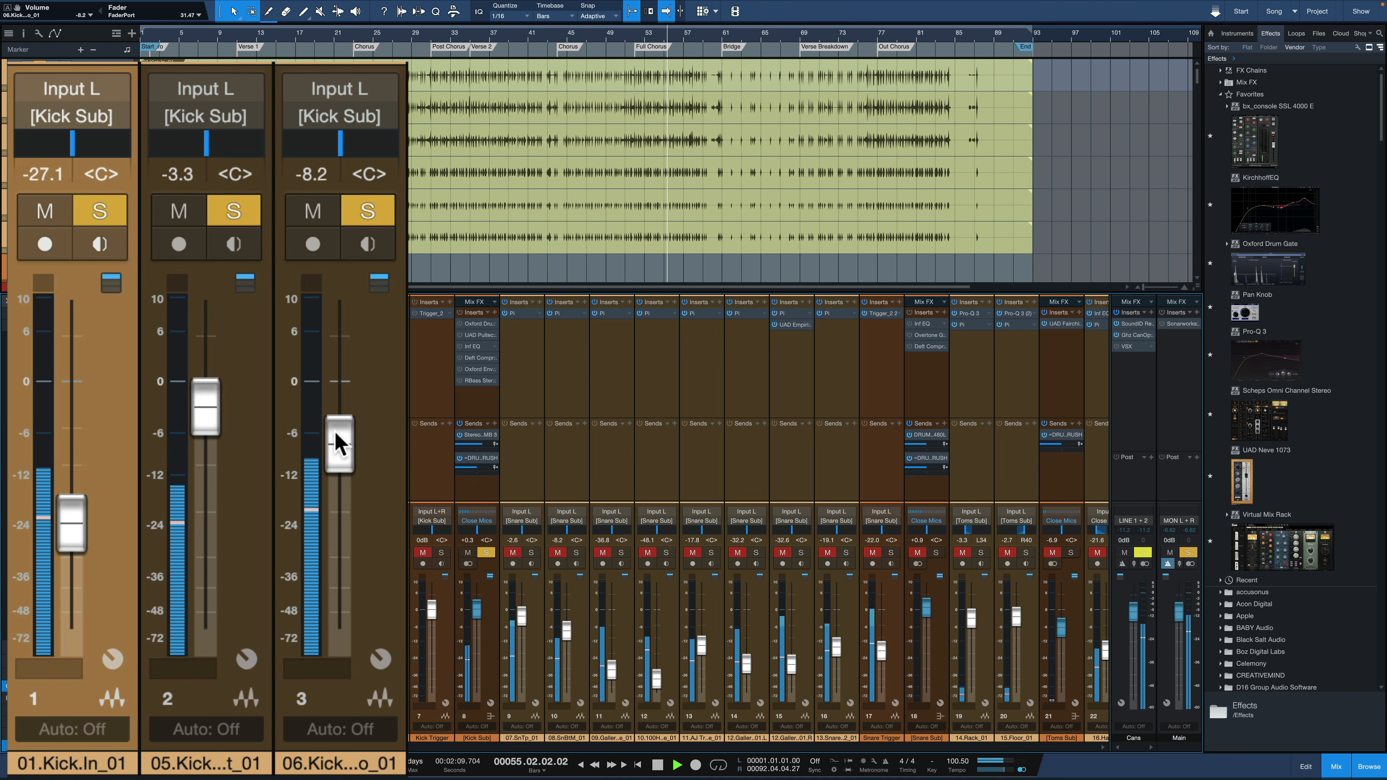
{"action": "key", "text": "space"}
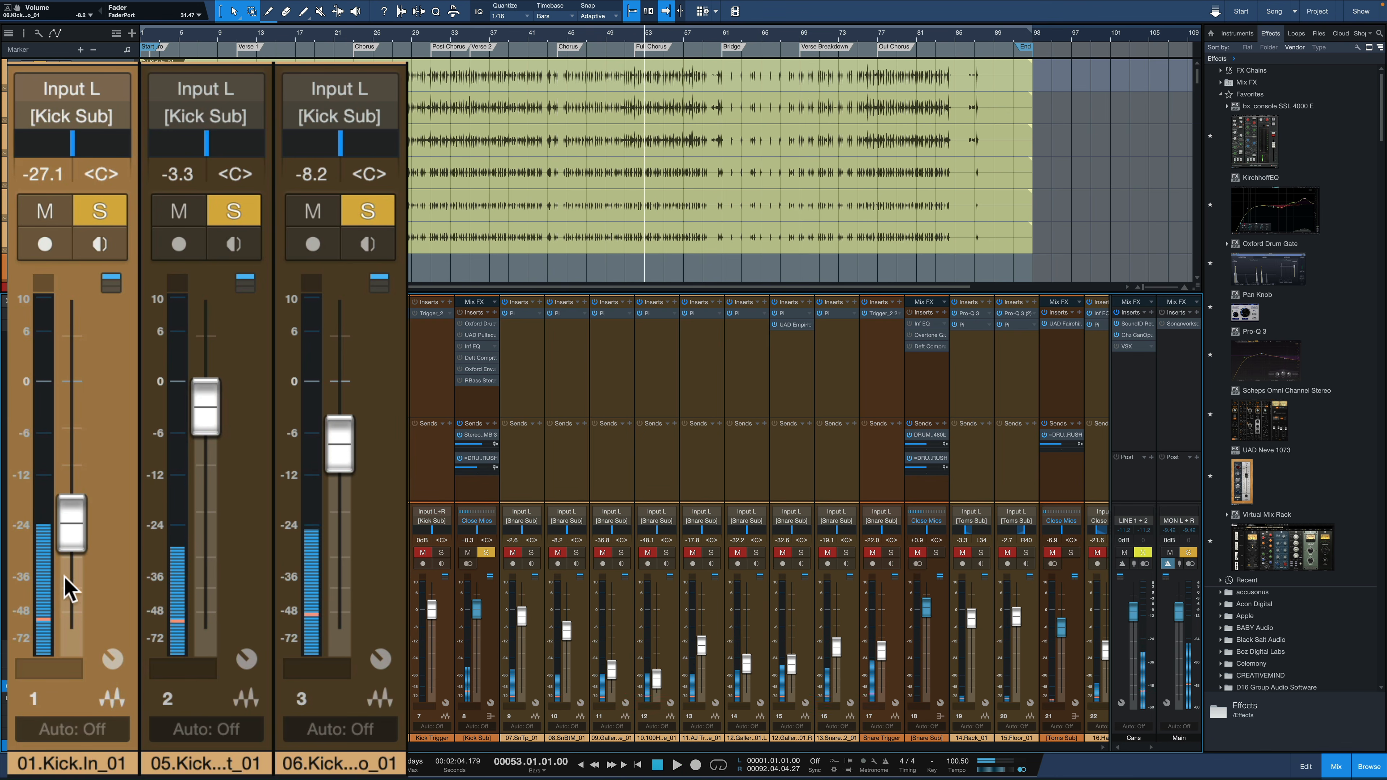
Set the kick faders to -2.9 dB for 01, -45.5 dB for 05 and -5.7 dB for 06, and play the blend
{"action": "left_click_drag", "start_coordinate": [71, 529], "coordinate": [64, 421]}
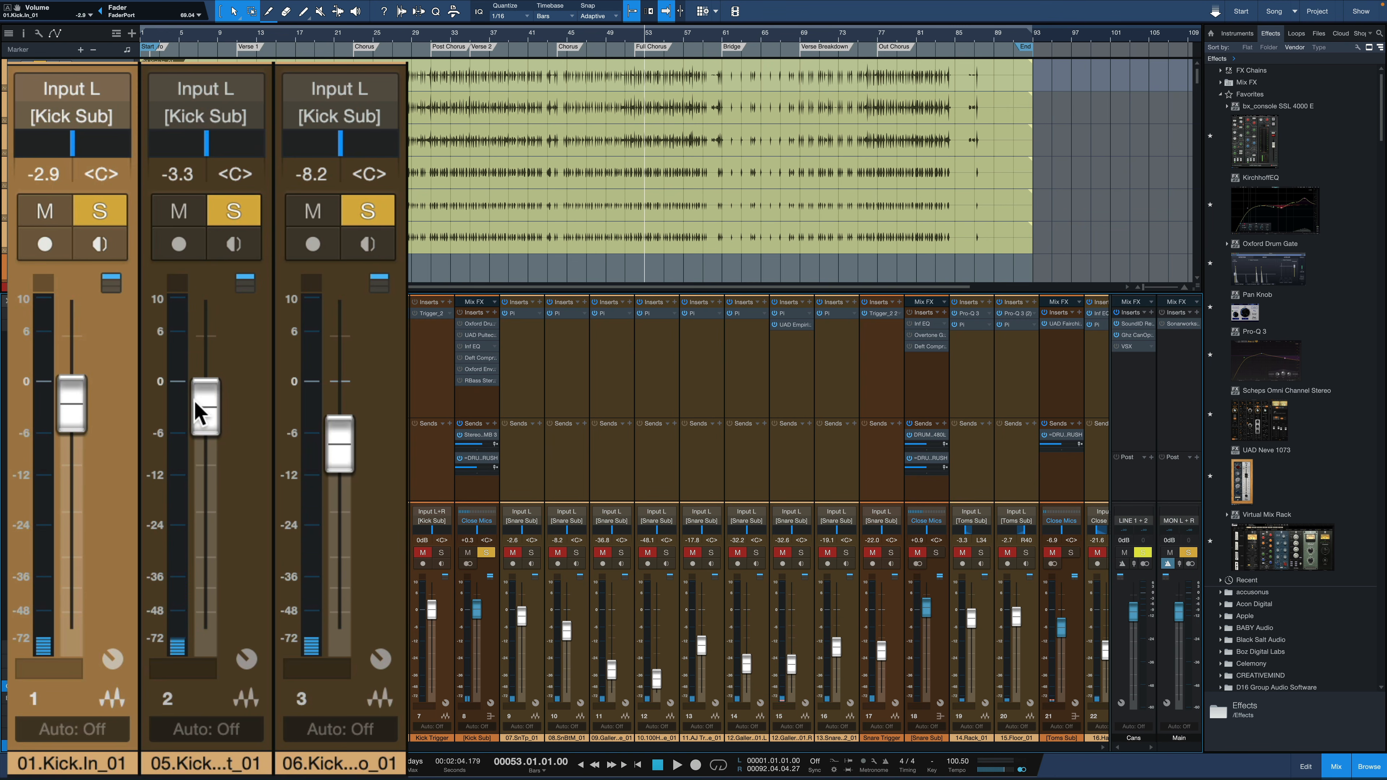
{"action": "left_click_drag", "start_coordinate": [199, 404], "coordinate": [202, 582]}
{"action": "mouse_move", "coordinate": [340, 446]}
{"action": "left_mouse_down"}
{"action": "mouse_move", "coordinate": [340, 474]}
{"action": "mouse_move", "coordinate": [341, 419]}
{"action": "left_mouse_up"}
{"action": "key", "text": "space"}
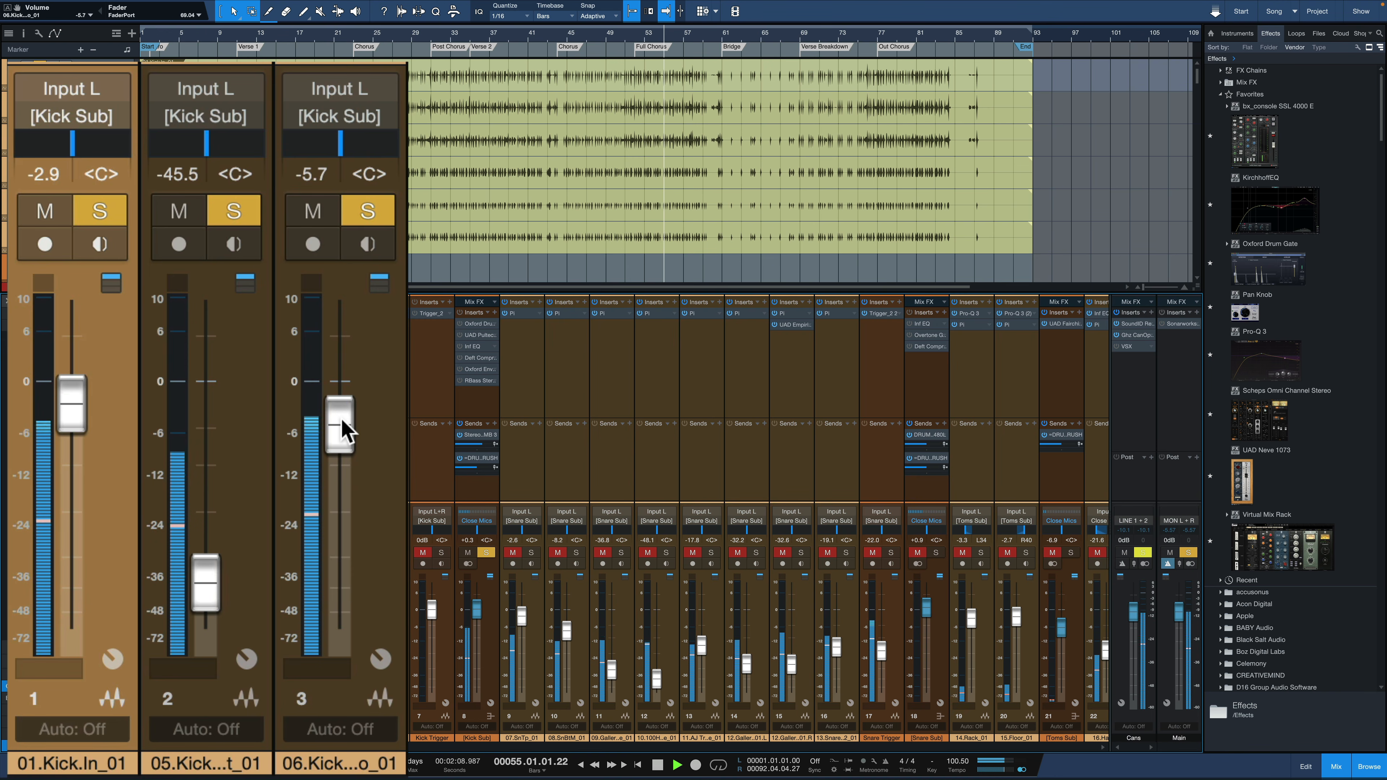
{"action": "key", "text": "space"}
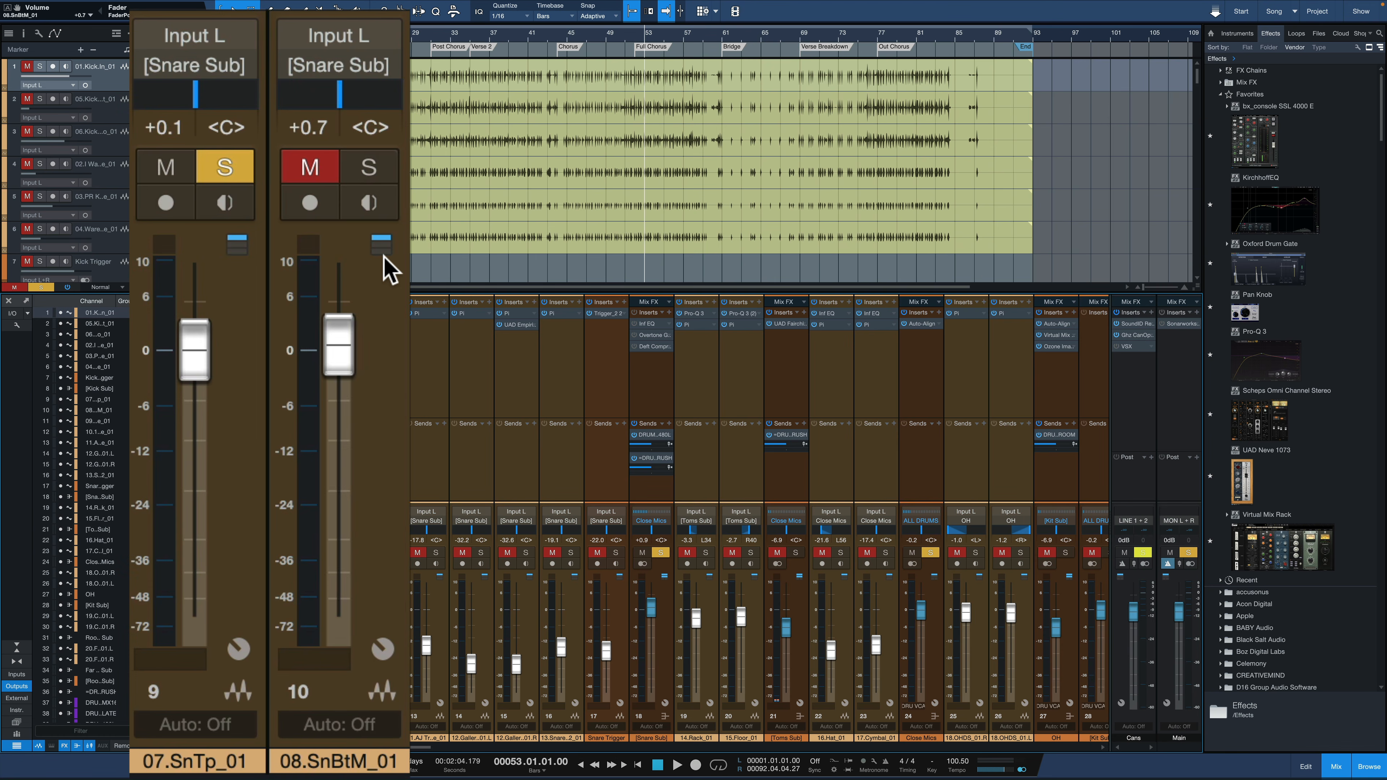
Listen to the top snare track 07.SnTp_01 alone and the bottom snare track 08.SnBtM_01 alone
{"action": "key", "text": "space"}
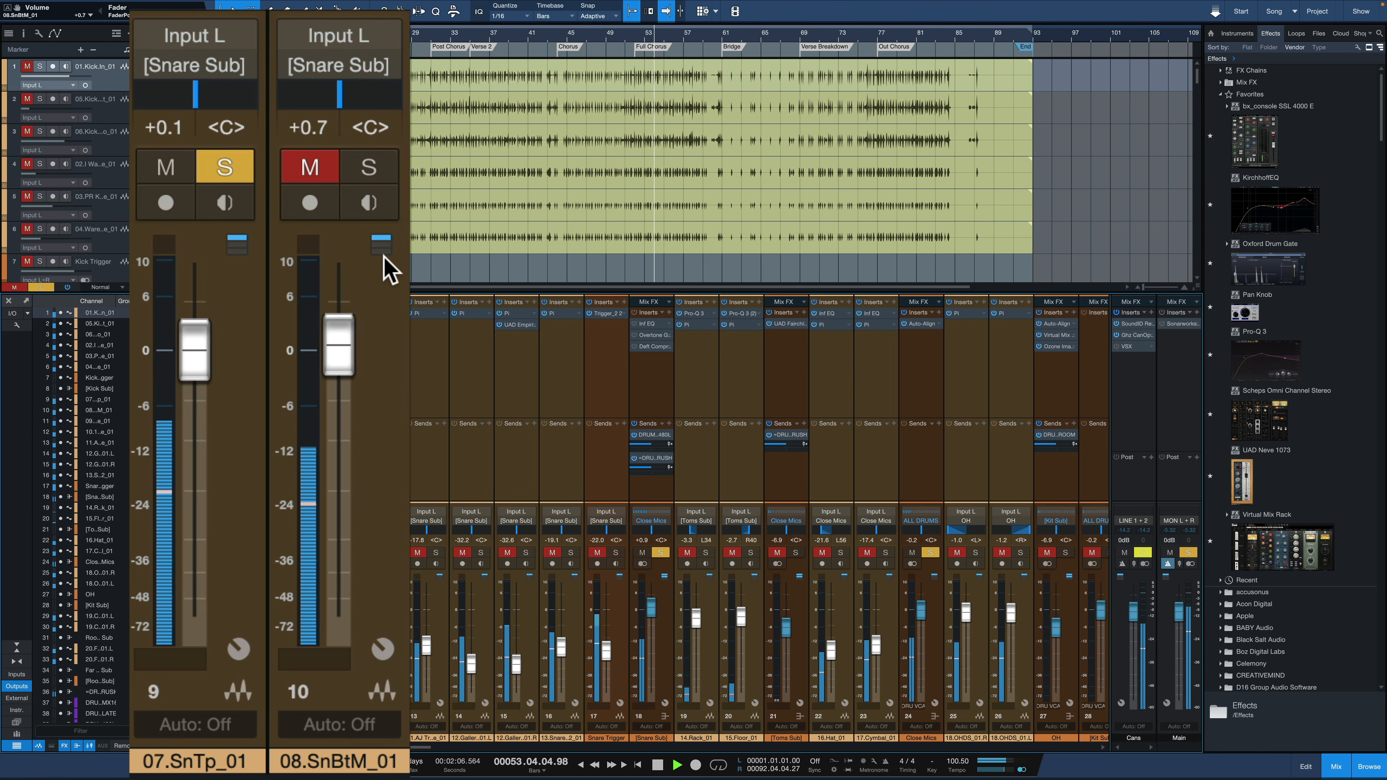
{"action": "key", "text": "space"}
{"action": "left_click", "coordinate": [224, 170]}
{"action": "left_click", "coordinate": [371, 170]}
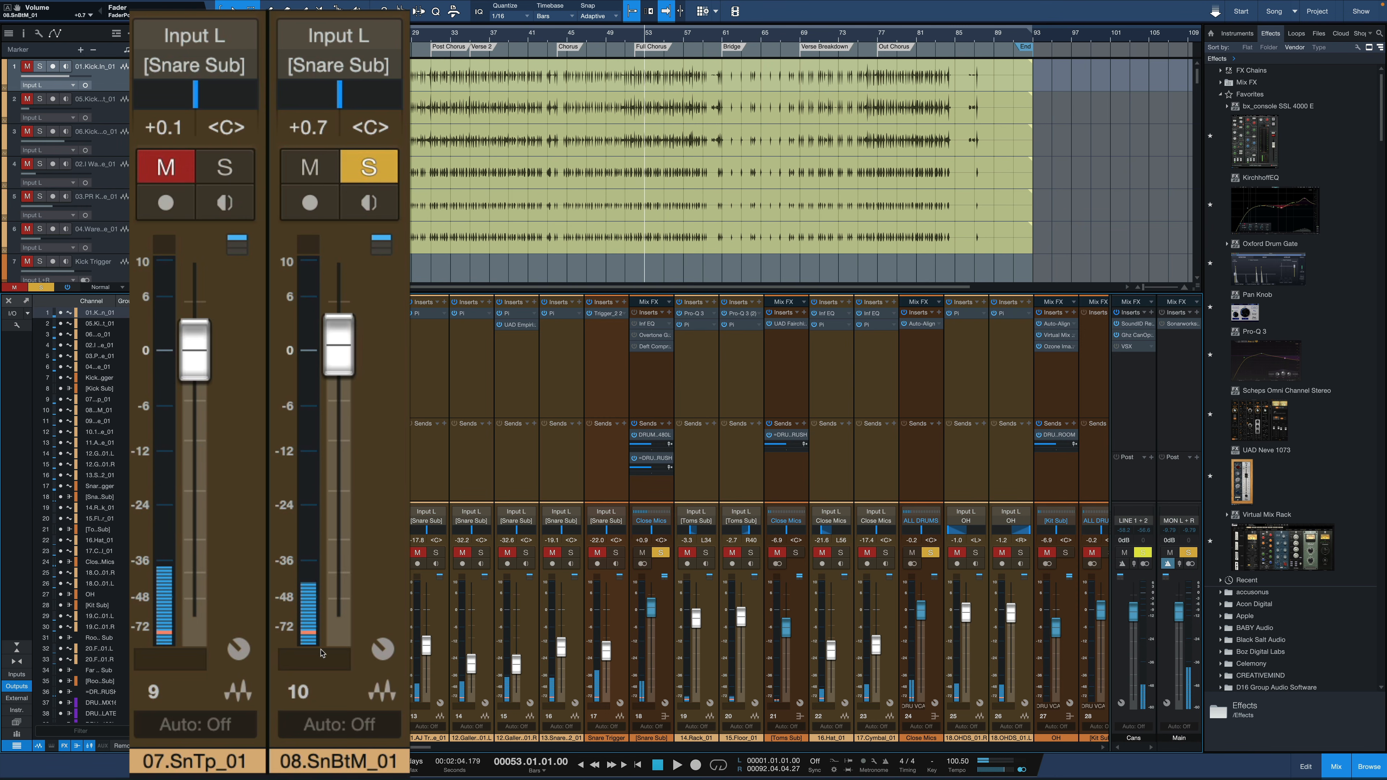
{"action": "key", "text": "space"}
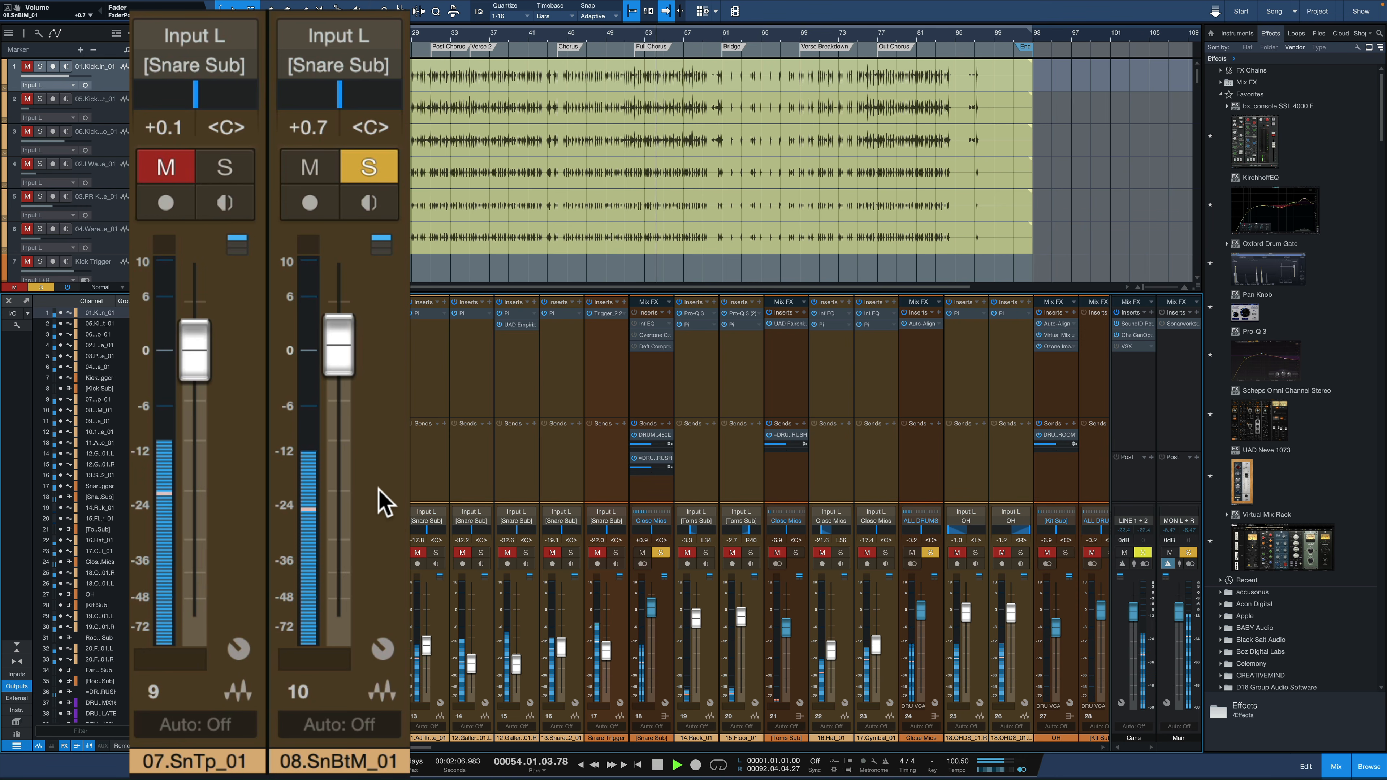
{"action": "key", "text": "space"}
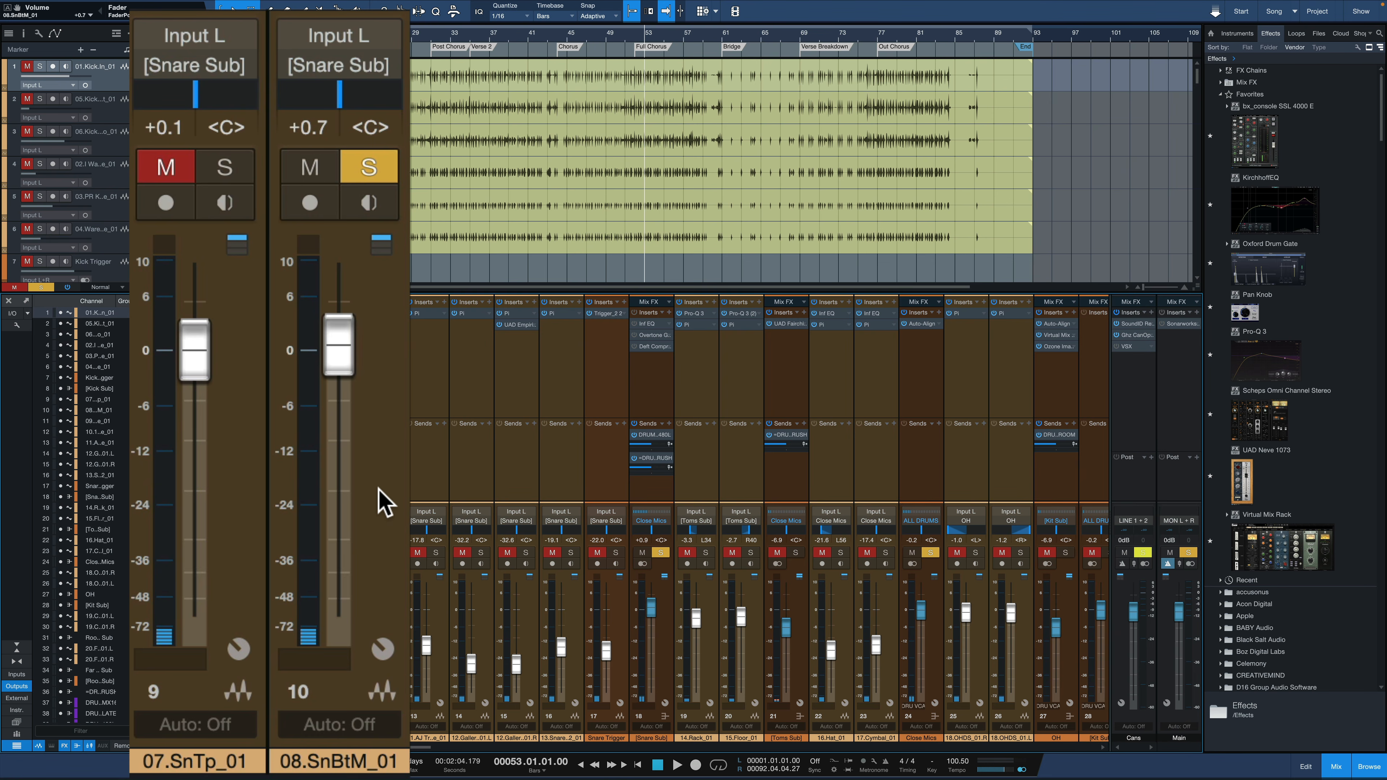
Solo both snare tracks together and set the 08.SnBtM_01 fader to -2.4 dB while playing the blend
{"action": "left_click", "coordinate": [227, 174]}
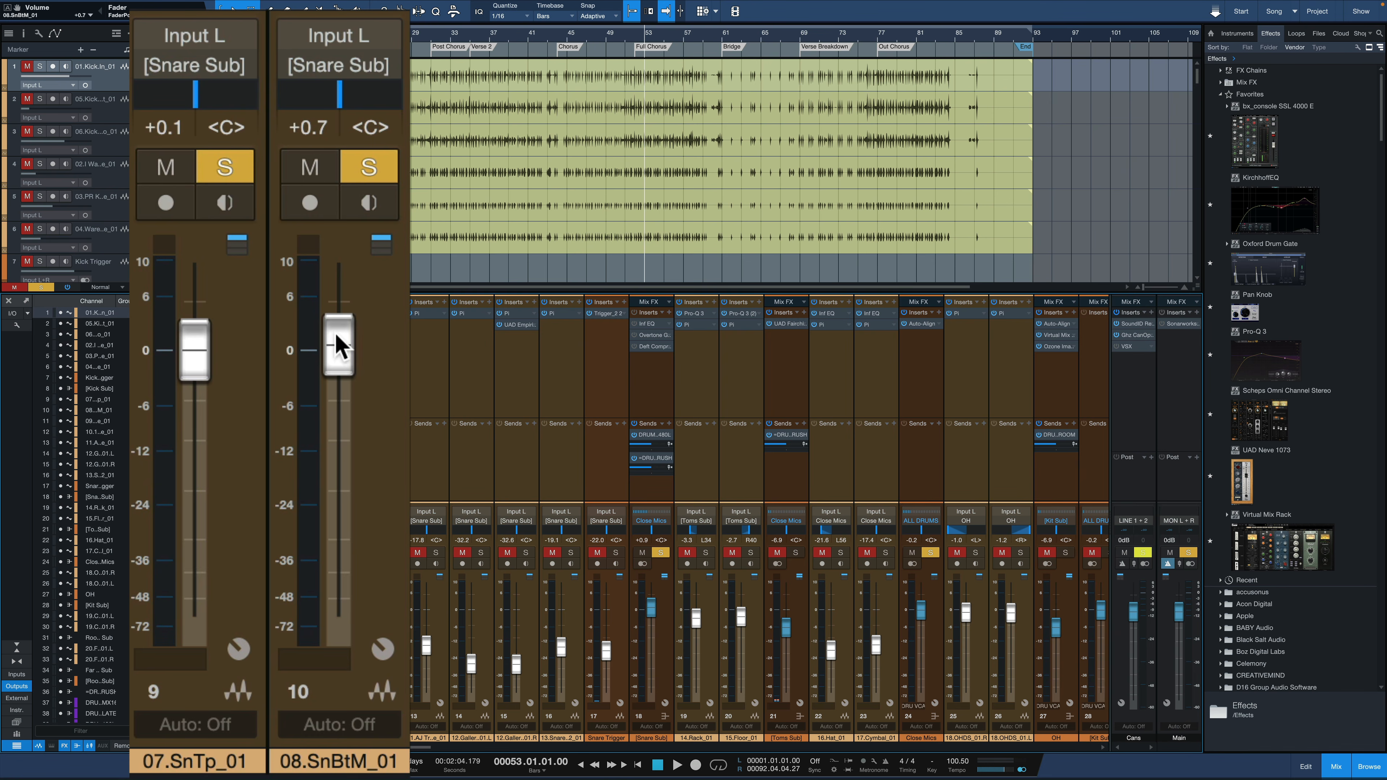
{"action": "left_click_drag", "start_coordinate": [338, 345], "coordinate": [387, 527]}
{"action": "left_click", "coordinate": [388, 503]}
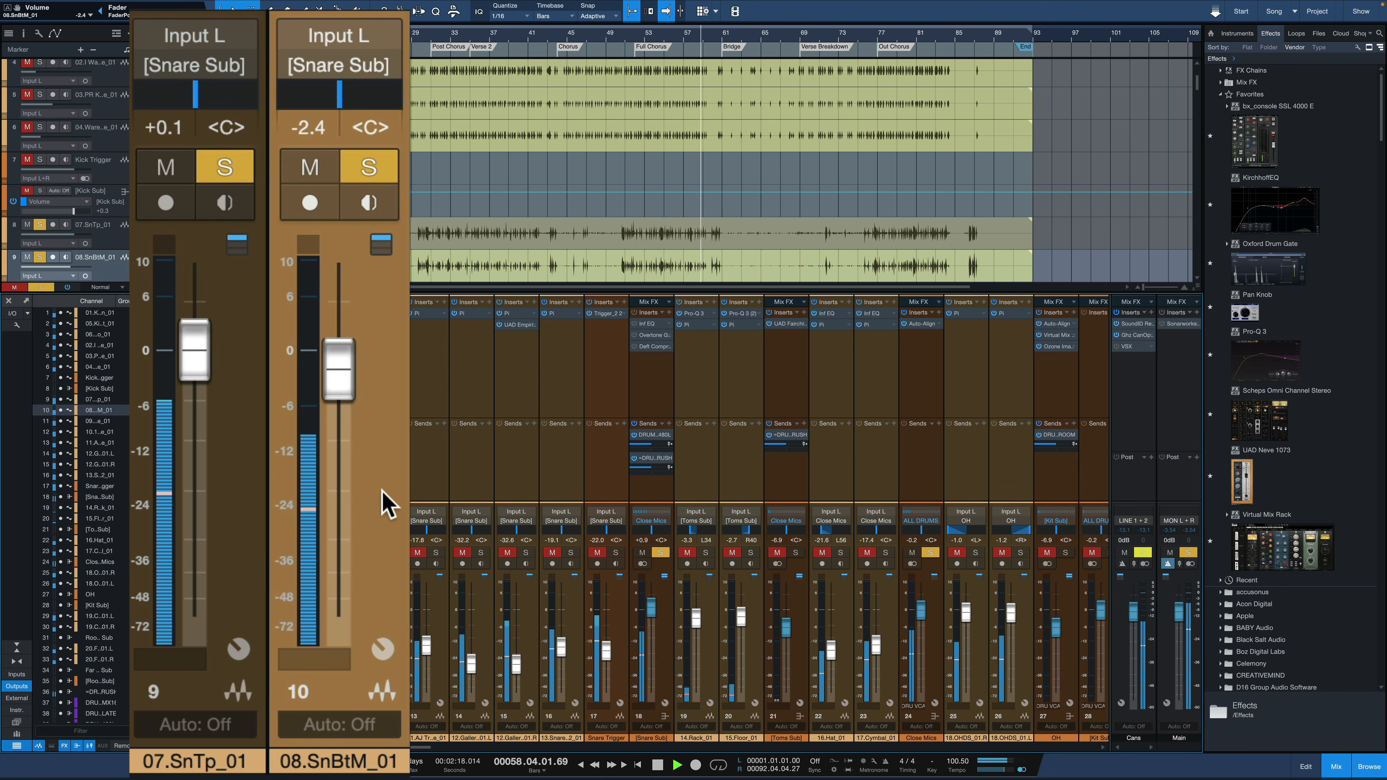
{"action": "key", "text": "space"}
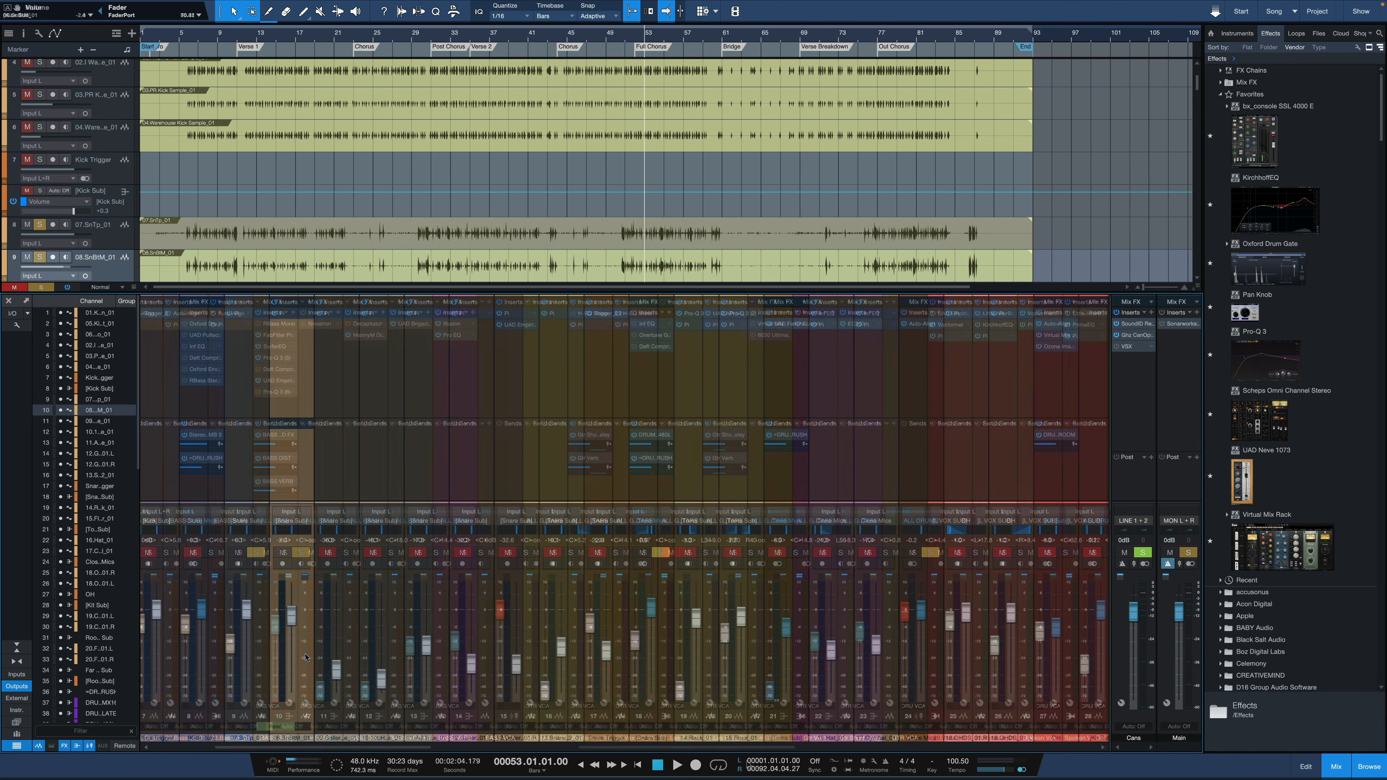
Solo the 25 Marshall Amp guitar track and raise its fader to about -1 dB during playback
{"action": "scroll", "coordinate": [714, 712], "scroll_direction": "right", "scroll_amount": 4}
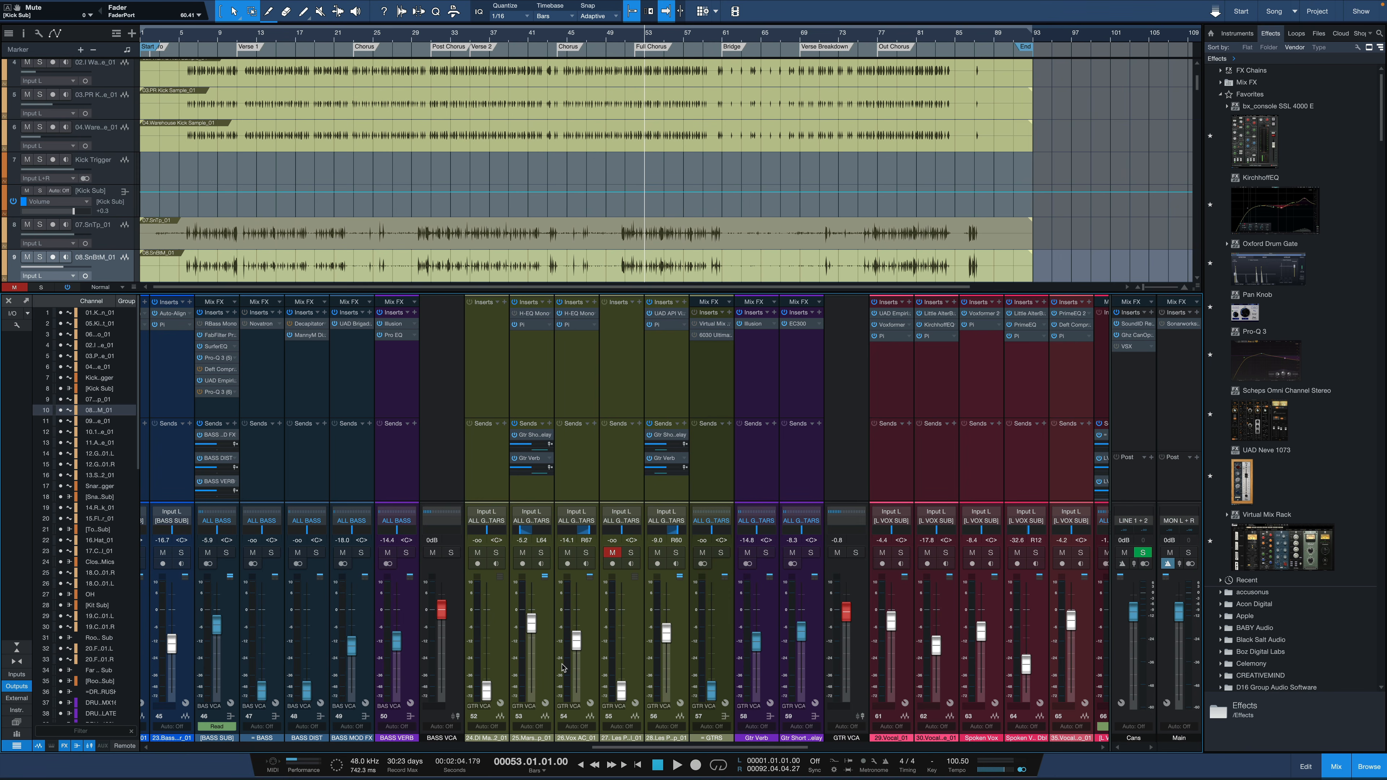
{"action": "left_click", "coordinate": [542, 665]}
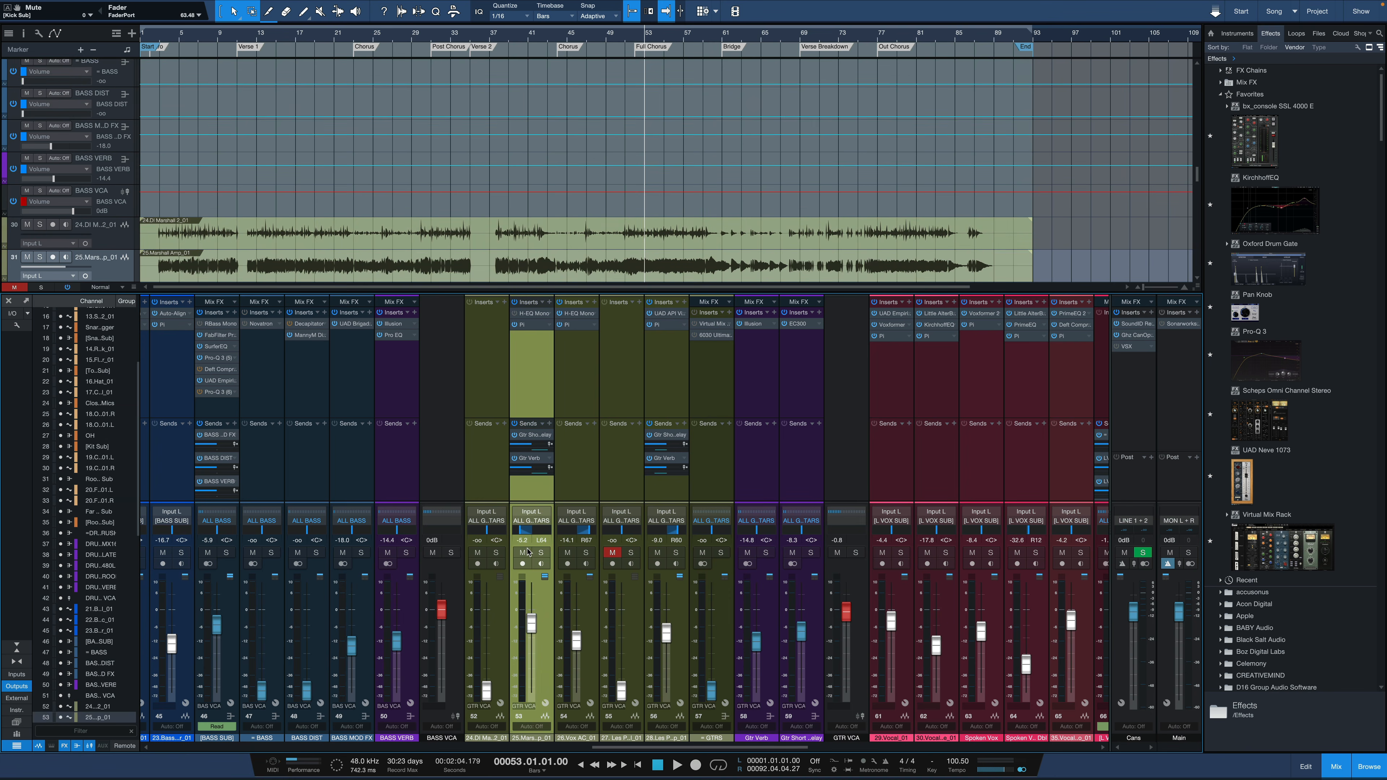
{"action": "left_click", "coordinate": [541, 552]}
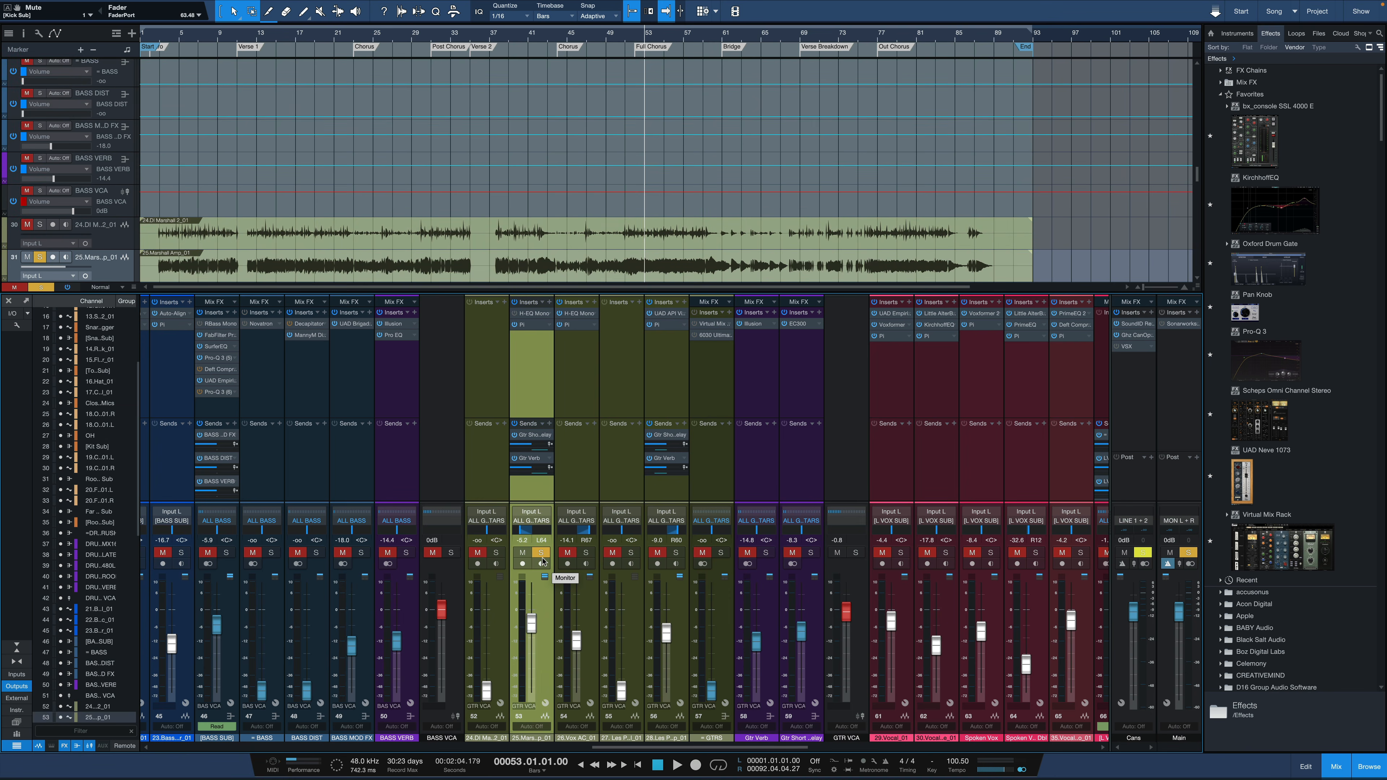
{"action": "key", "text": "space"}
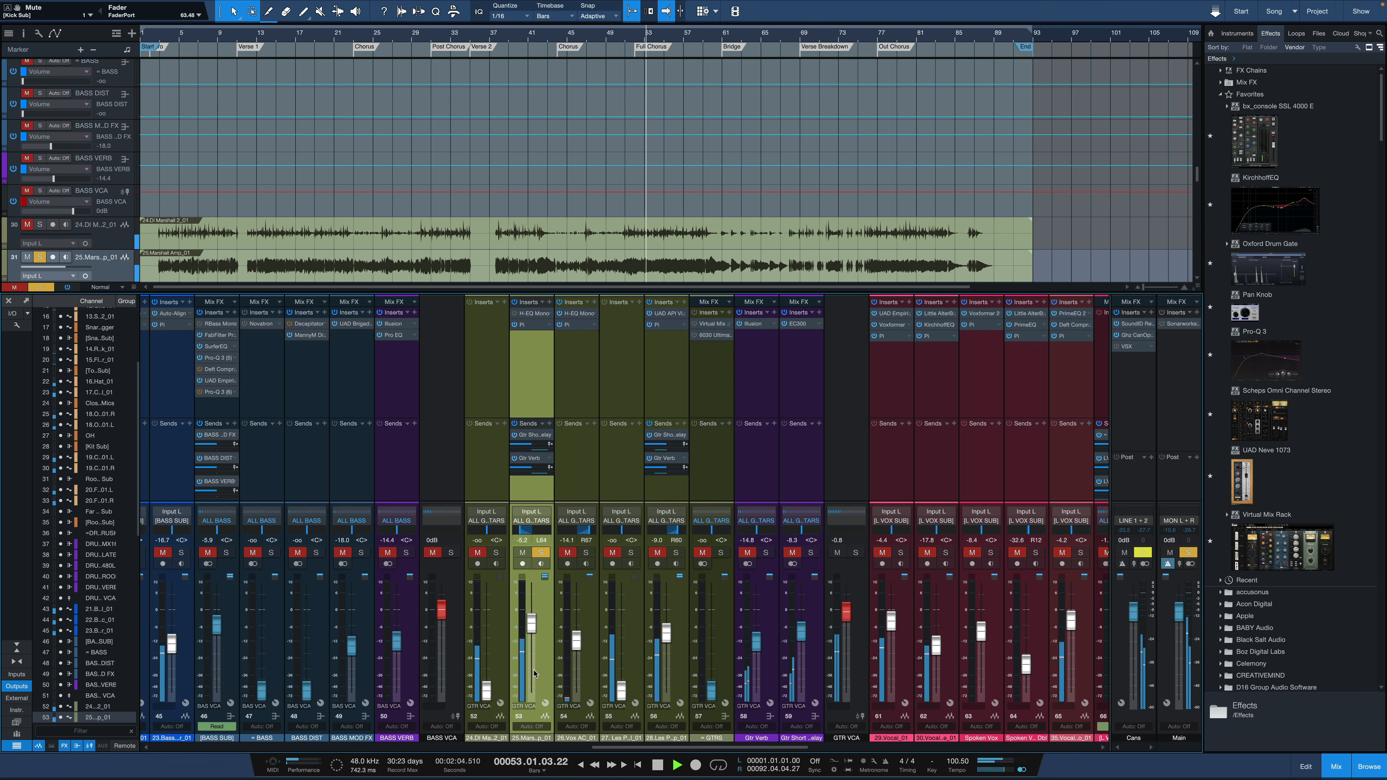
{"action": "scroll", "coordinate": [535, 674], "scroll_direction": "up", "scroll_amount": 3}
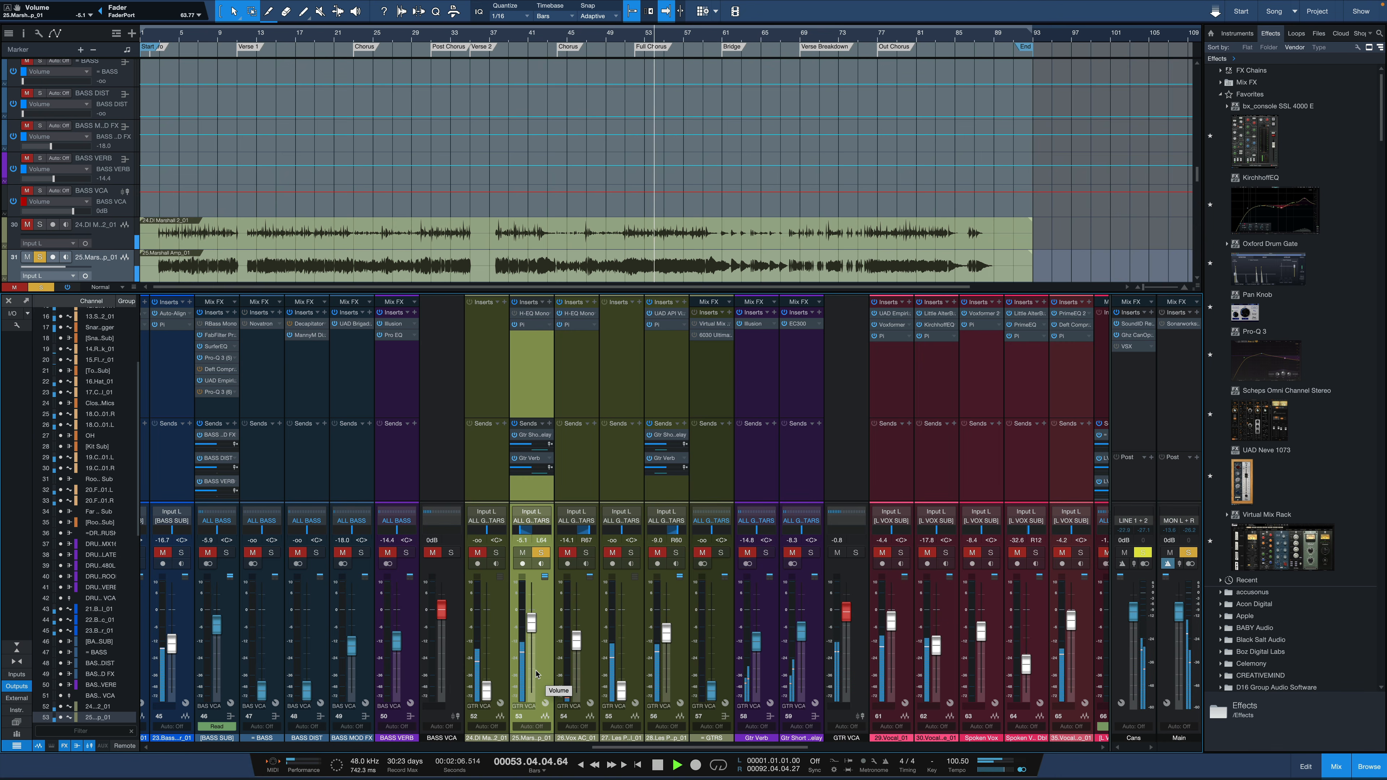
{"action": "scroll", "coordinate": [536, 675], "scroll_direction": "up", "scroll_amount": 5}
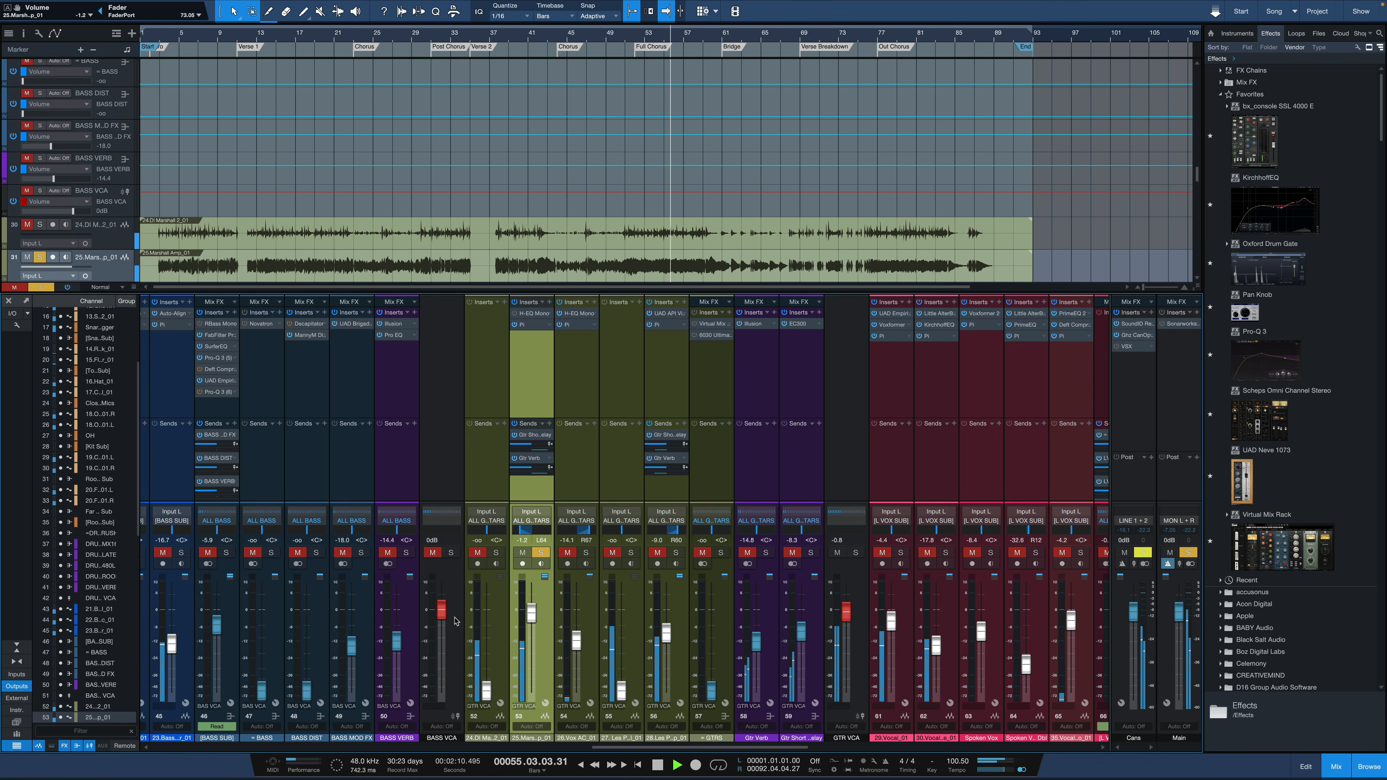
Remove the solo from the 25 Marshall Amp track and set its fader to -7.0 dB while playing the full mix
{"action": "left_click", "coordinate": [541, 553]}
{"action": "key", "text": "space"}
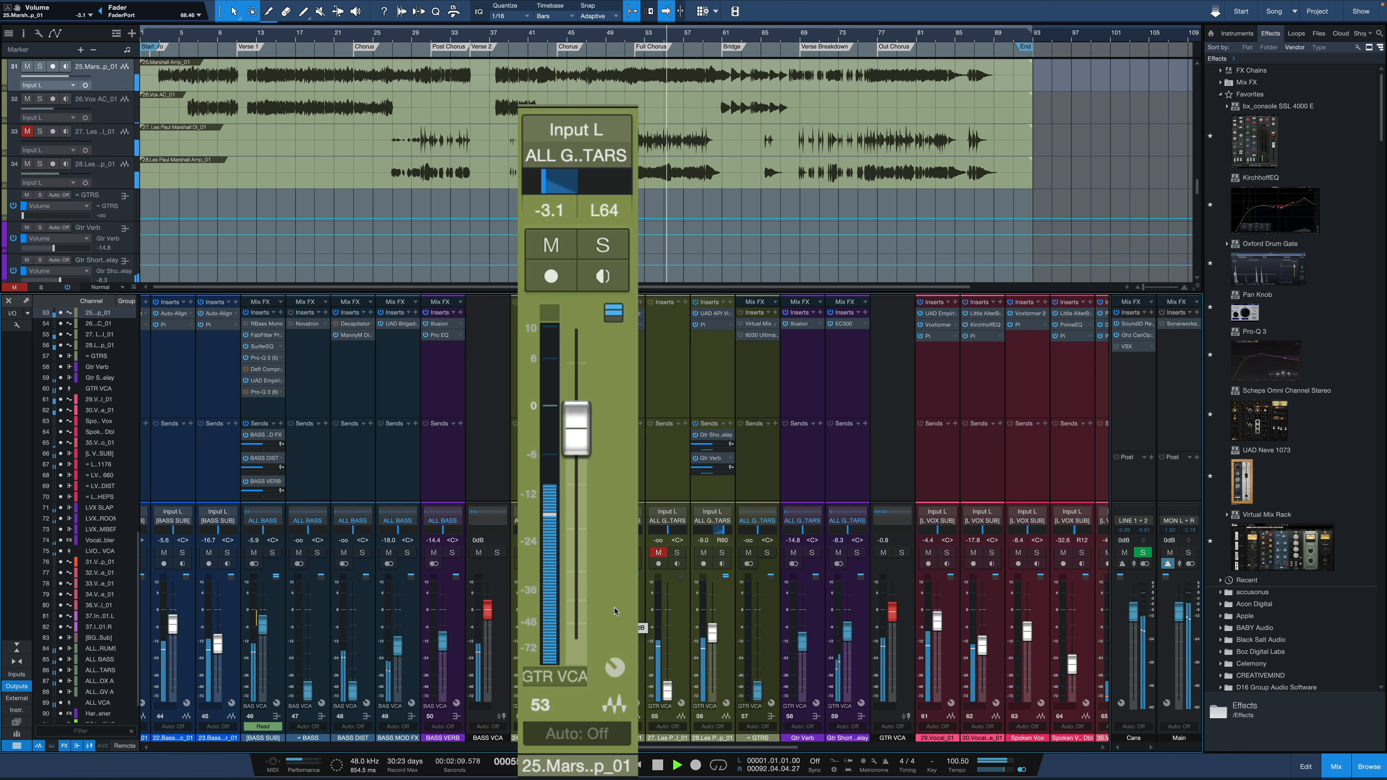
{"action": "key", "text": "space"}
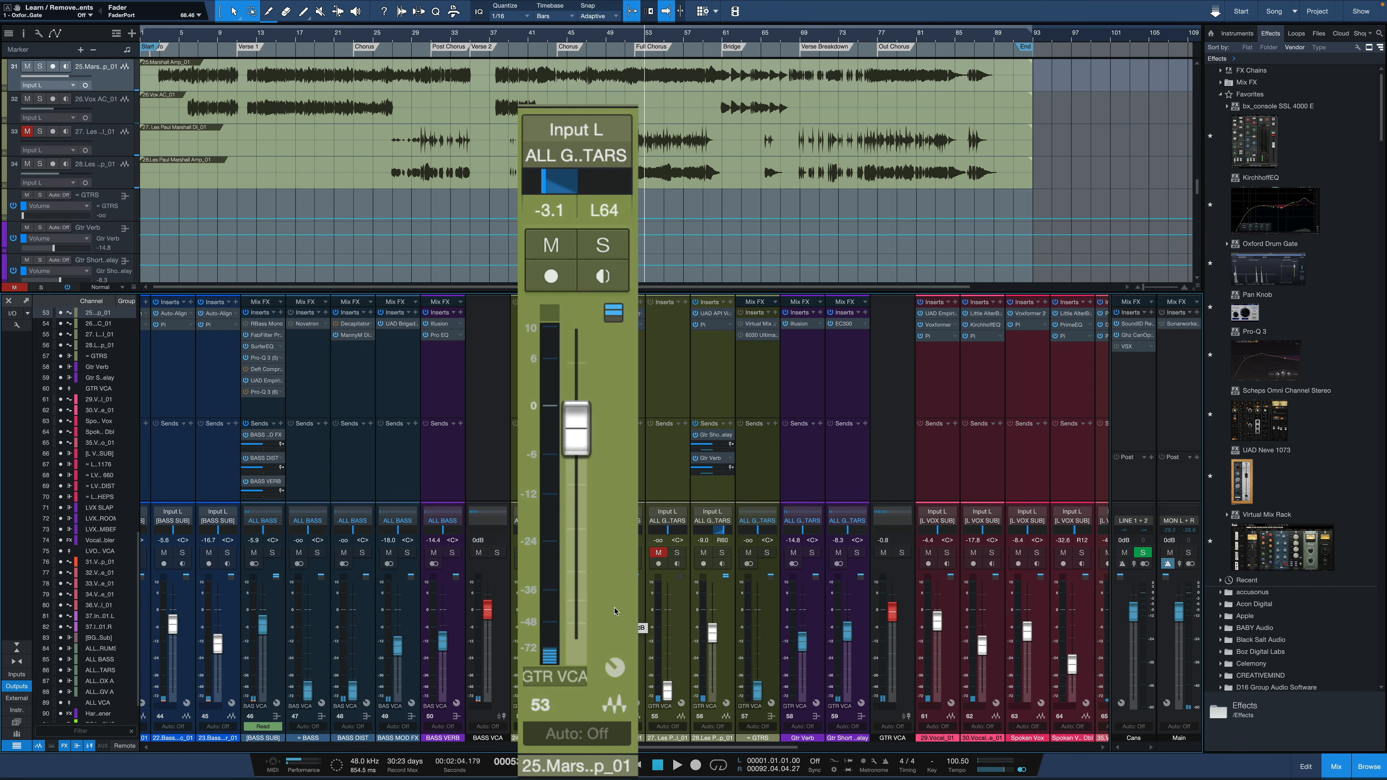
{"action": "key", "text": "space"}
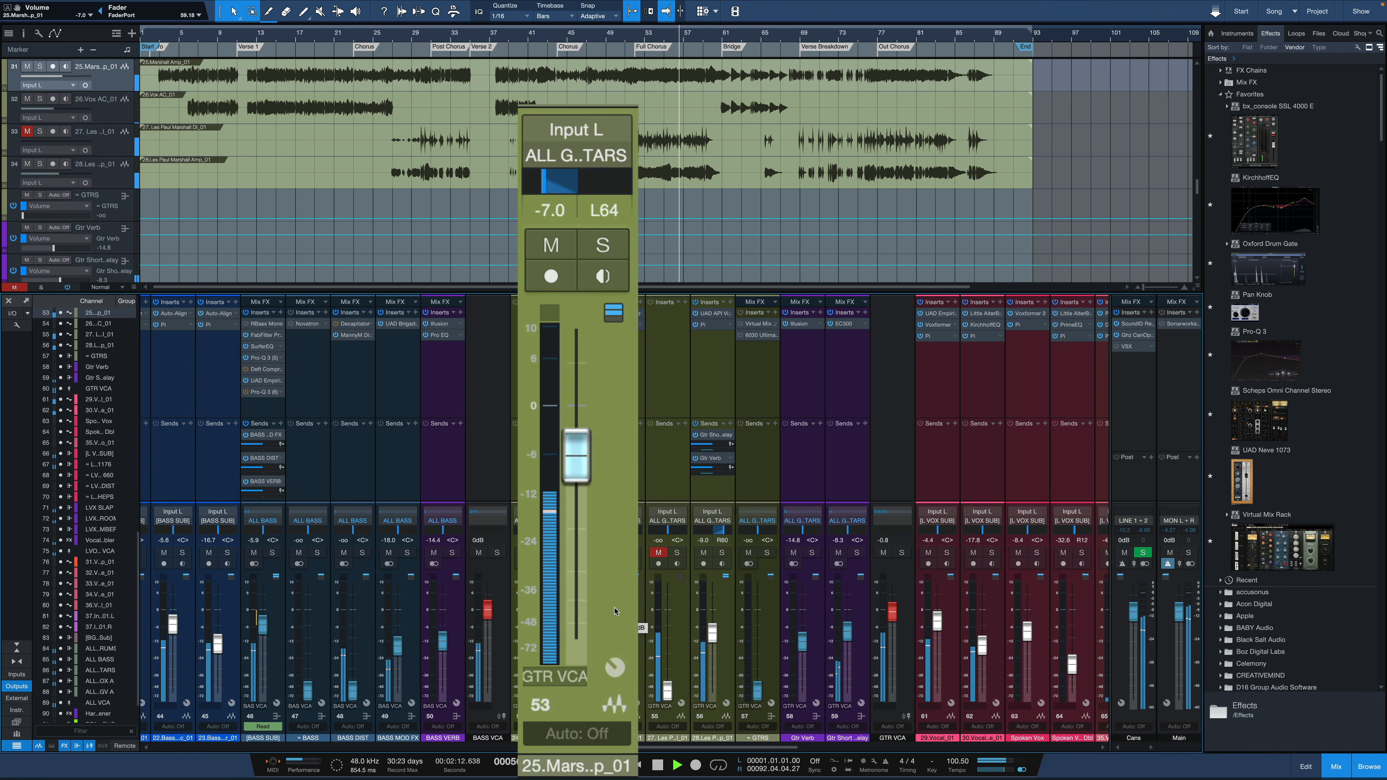
{"action": "key", "text": "space"}
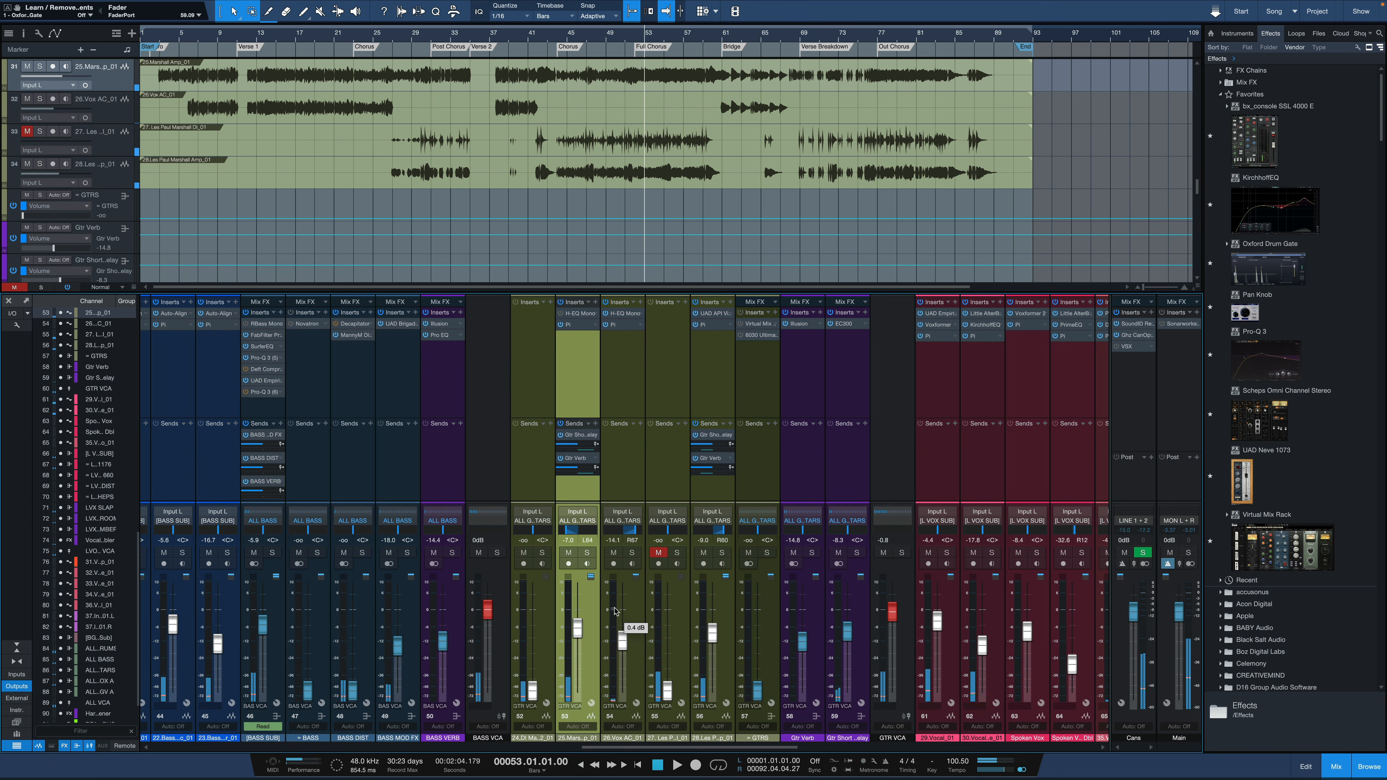